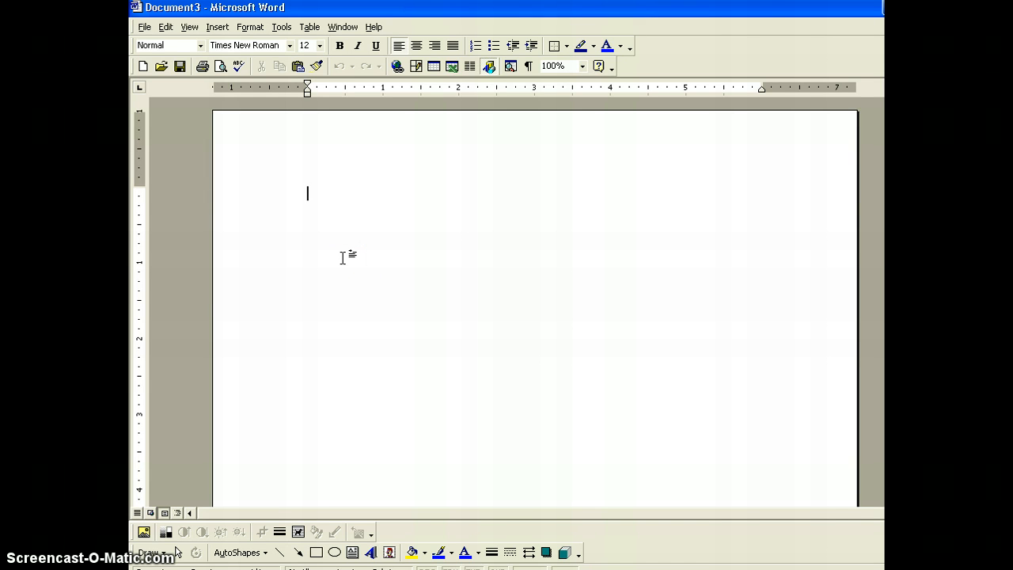
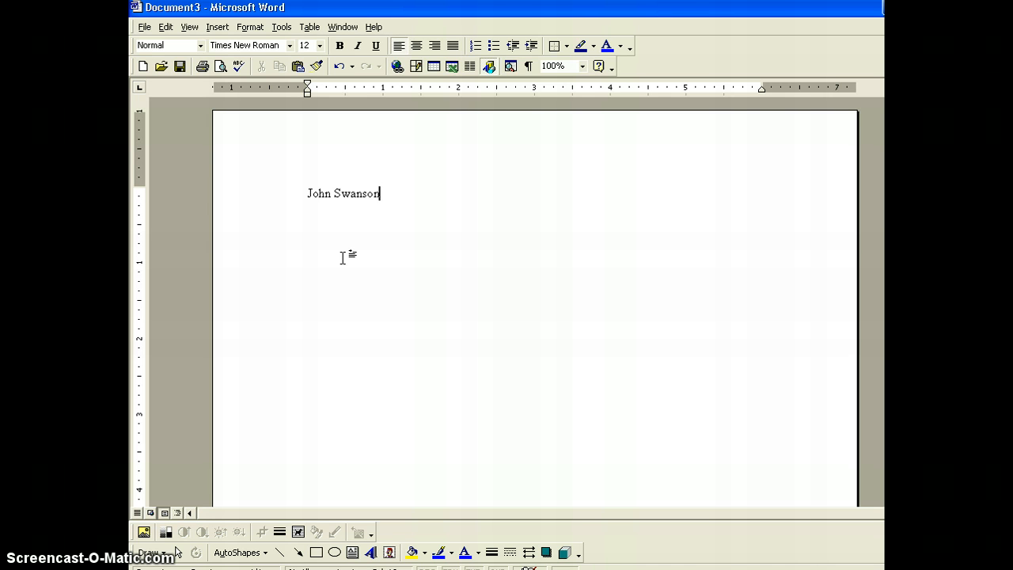
click(309, 224)
click(308, 199)
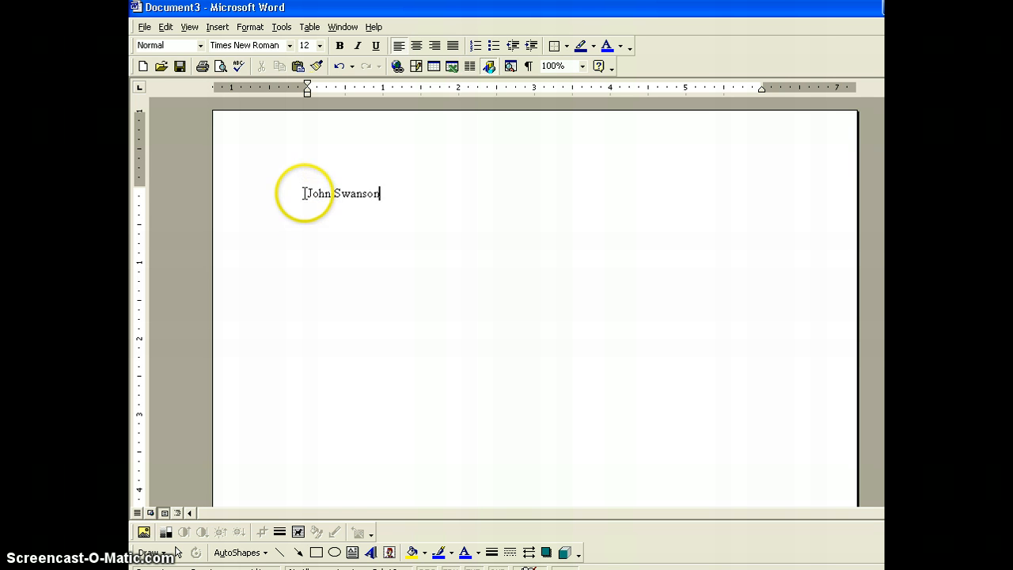
click(306, 194)
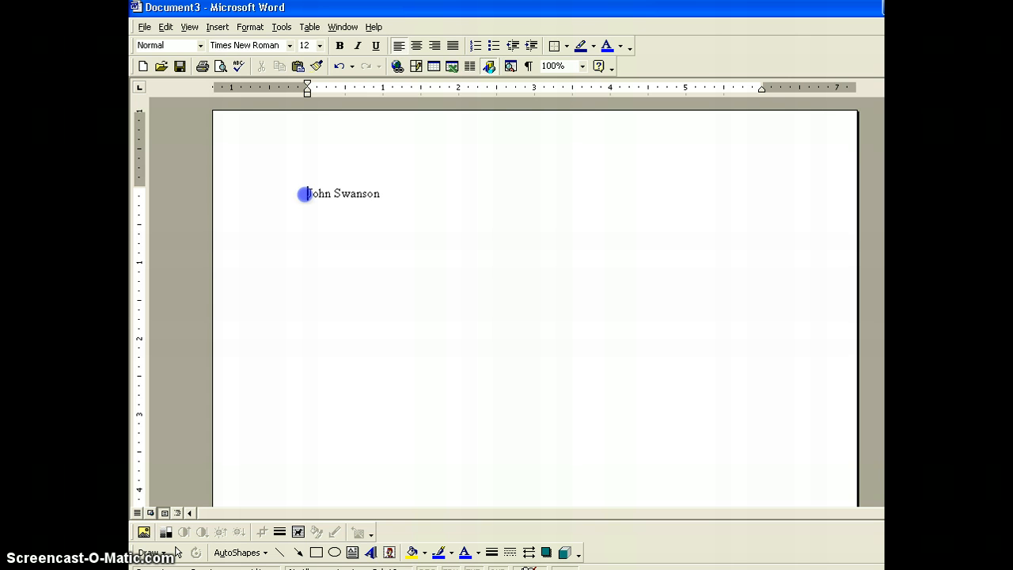
drag(305, 194, 384, 193)
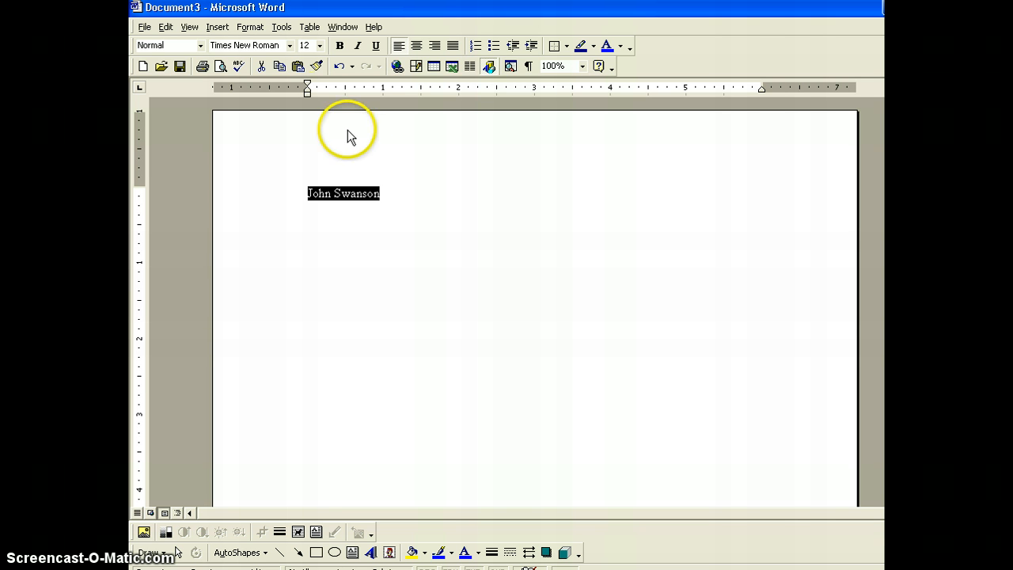
click(280, 67)
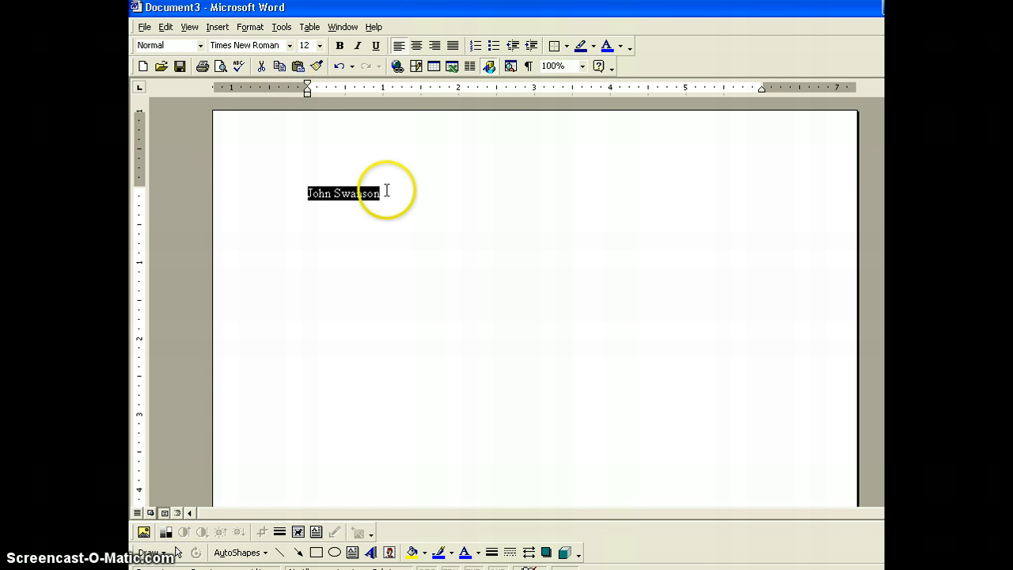
click(384, 194)
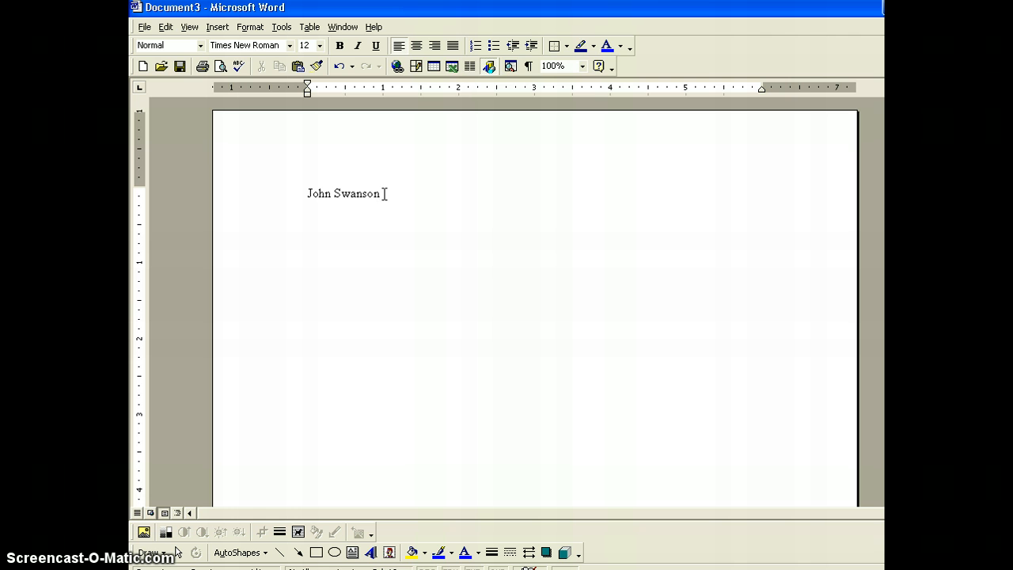
key(Return)
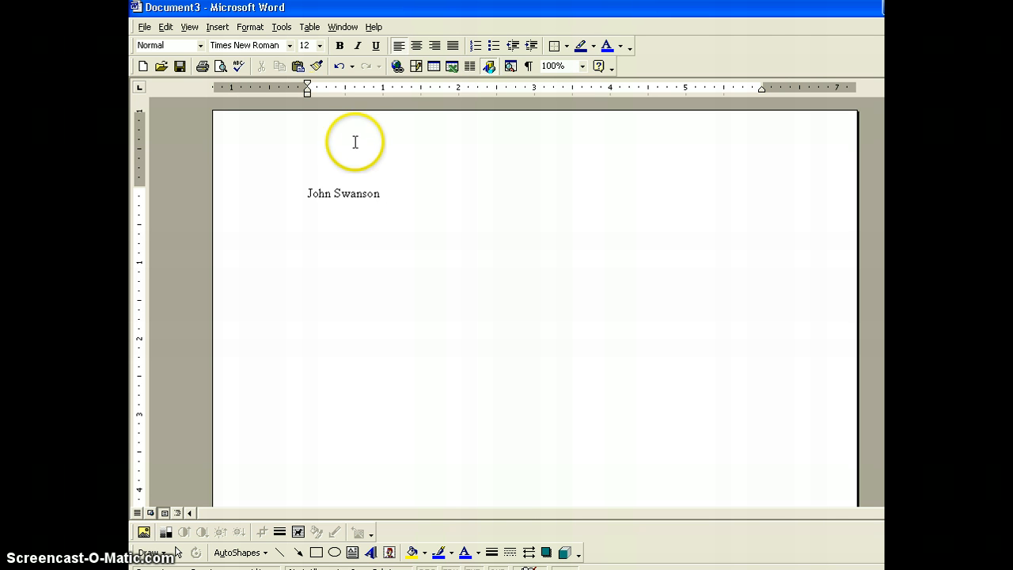
click(299, 65)
key(Return)
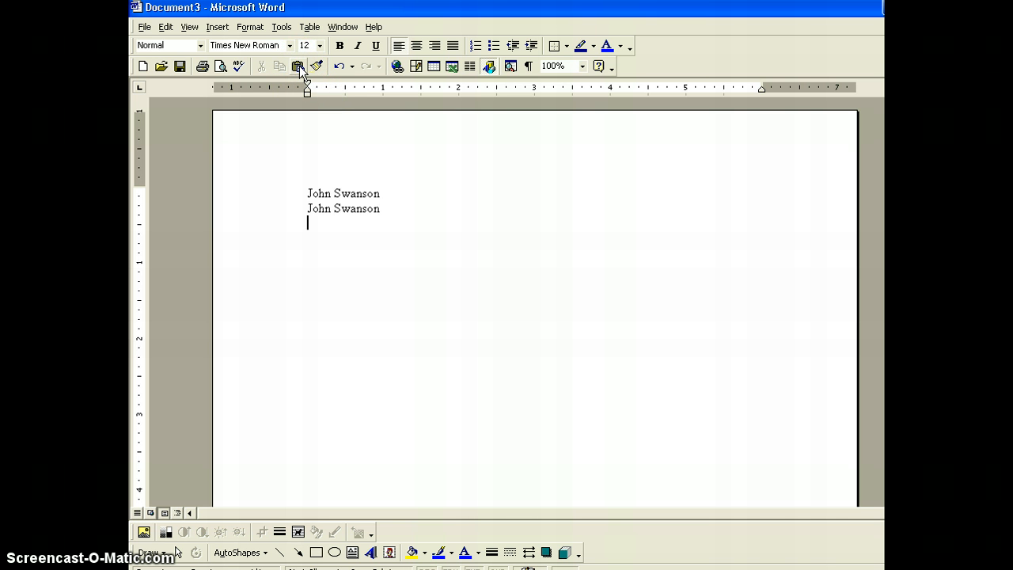
click(299, 66)
click(299, 65)
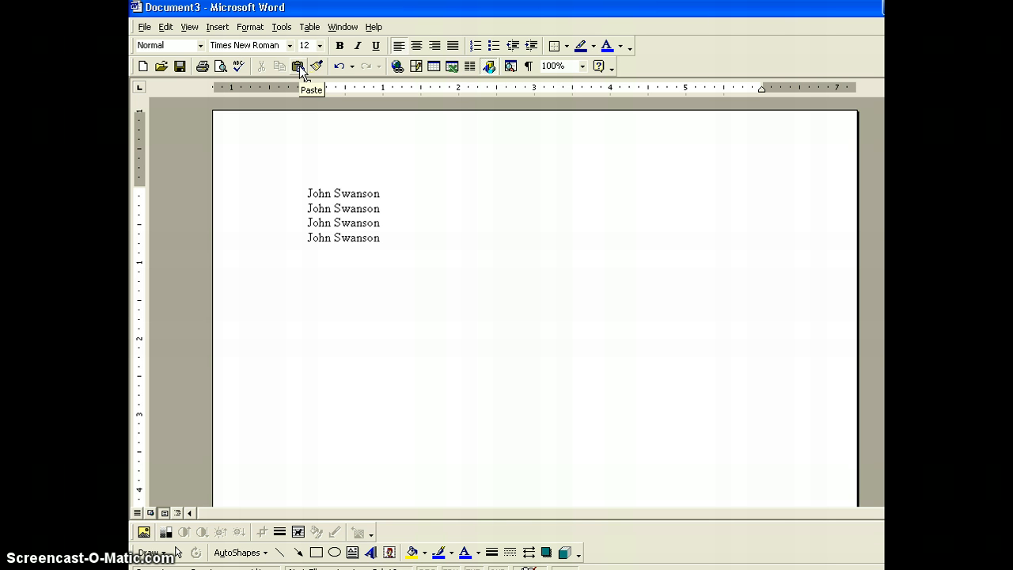
key(Return)
click(300, 66)
click(299, 66)
key(Return)
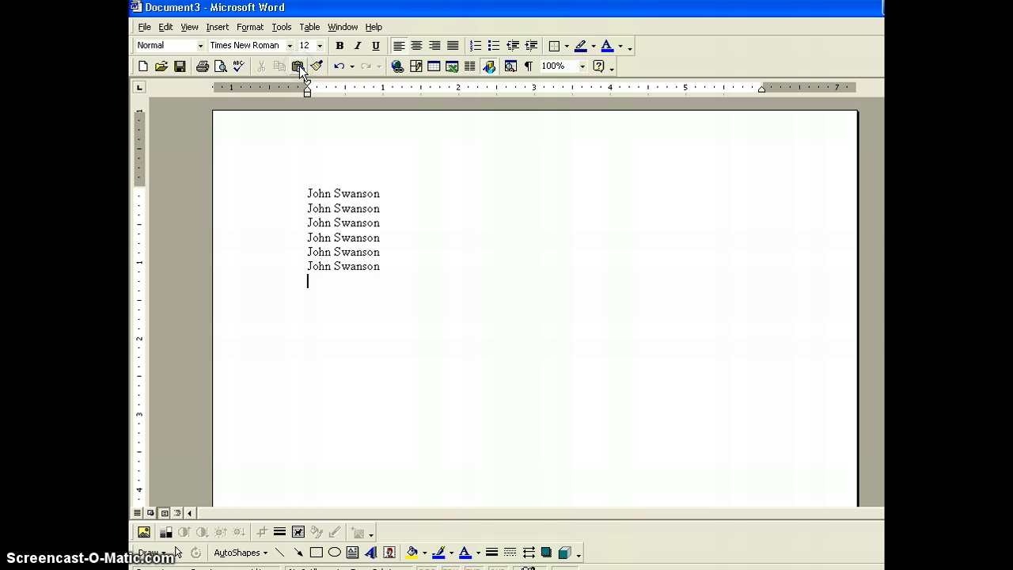
click(299, 66)
key(Return)
click(299, 66)
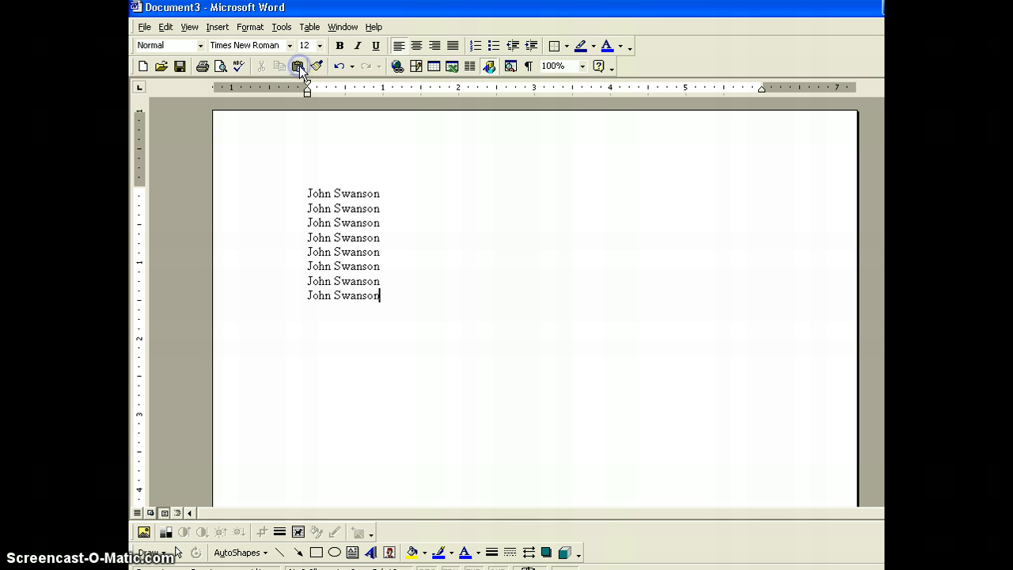
key(Return)
click(299, 66)
key(Return)
click(299, 66)
key(Return)
click(299, 65)
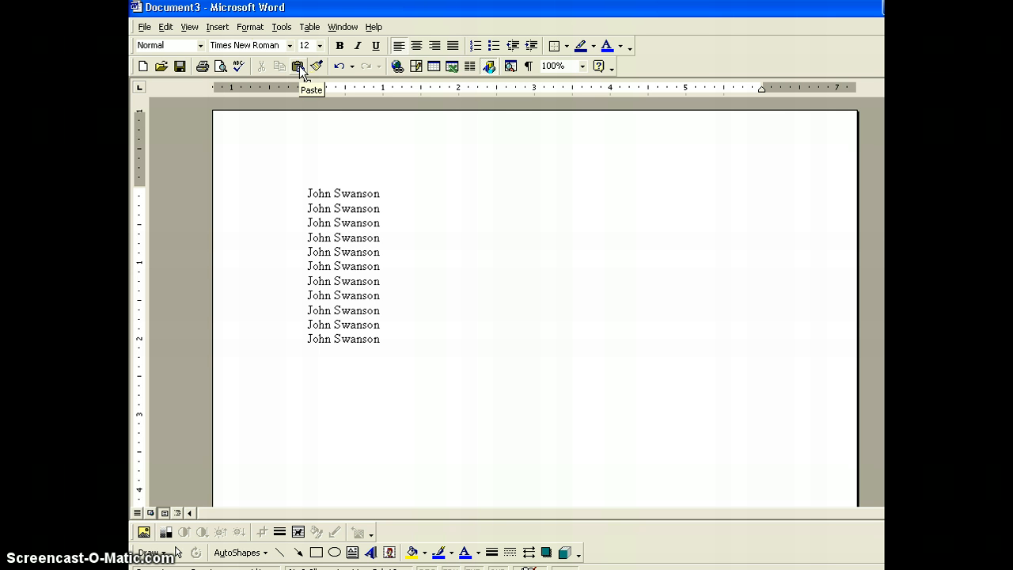
drag(306, 192, 366, 193)
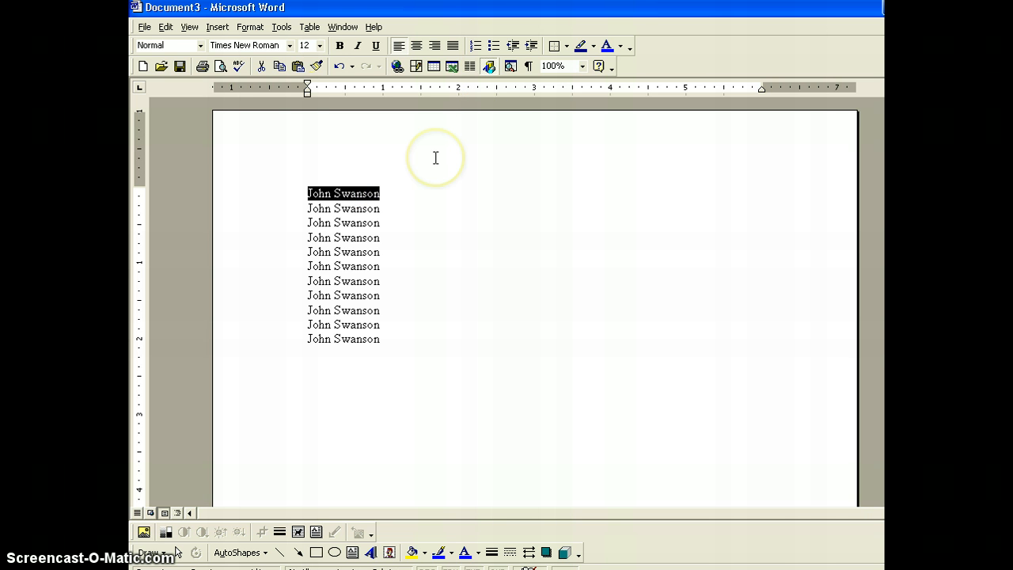
click(434, 46)
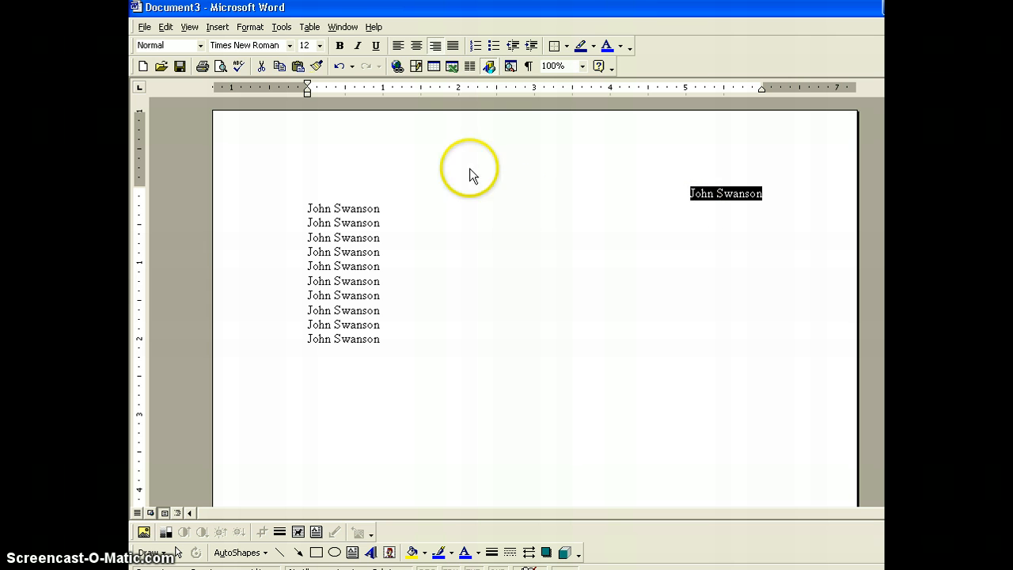
click(322, 46)
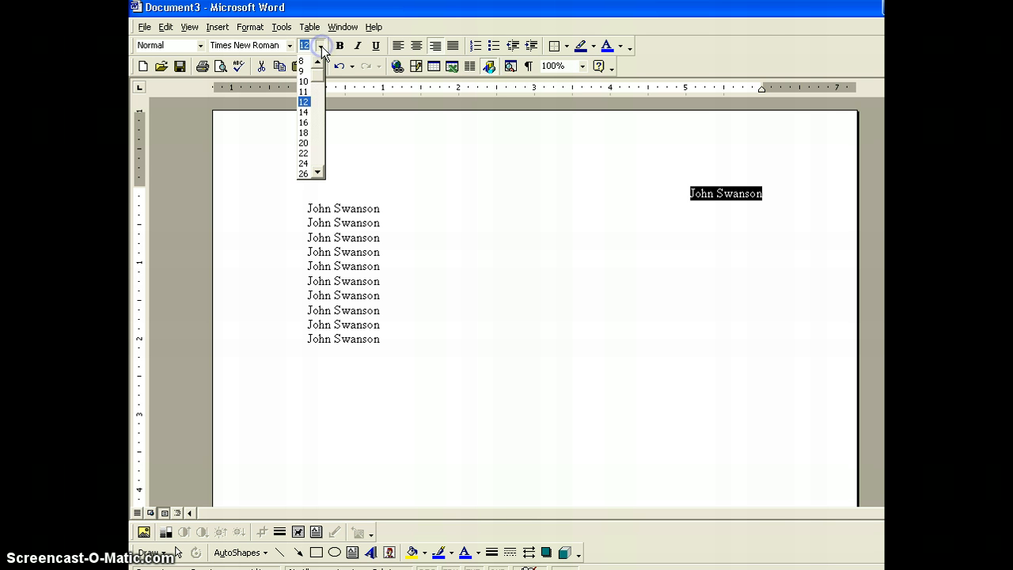
click(305, 119)
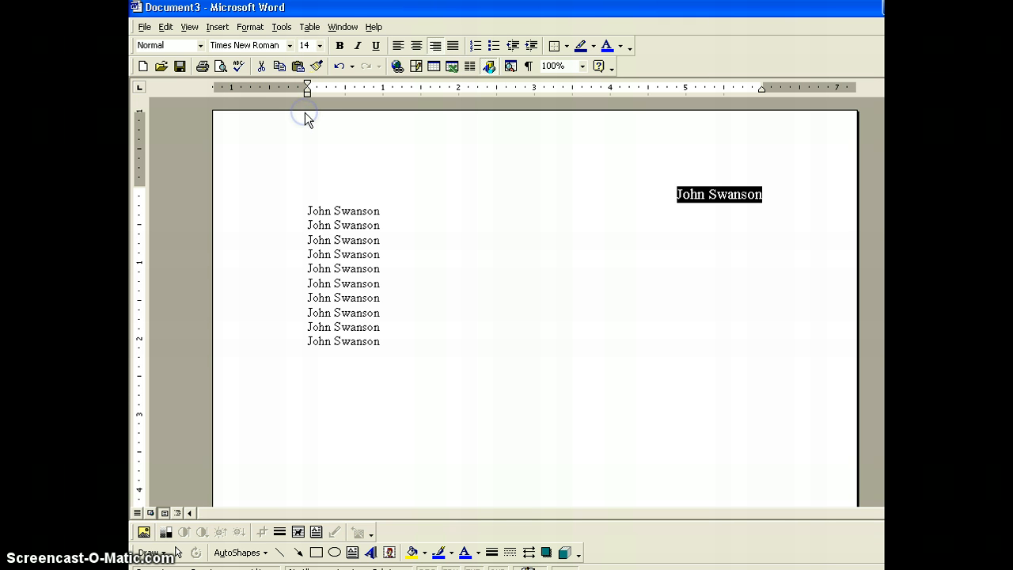
click(404, 212)
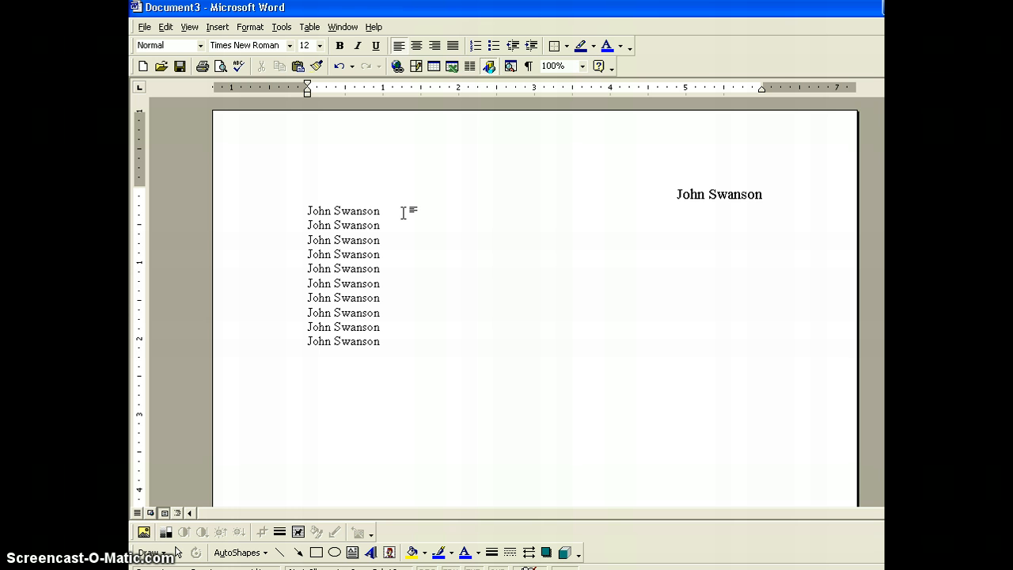
click(380, 208)
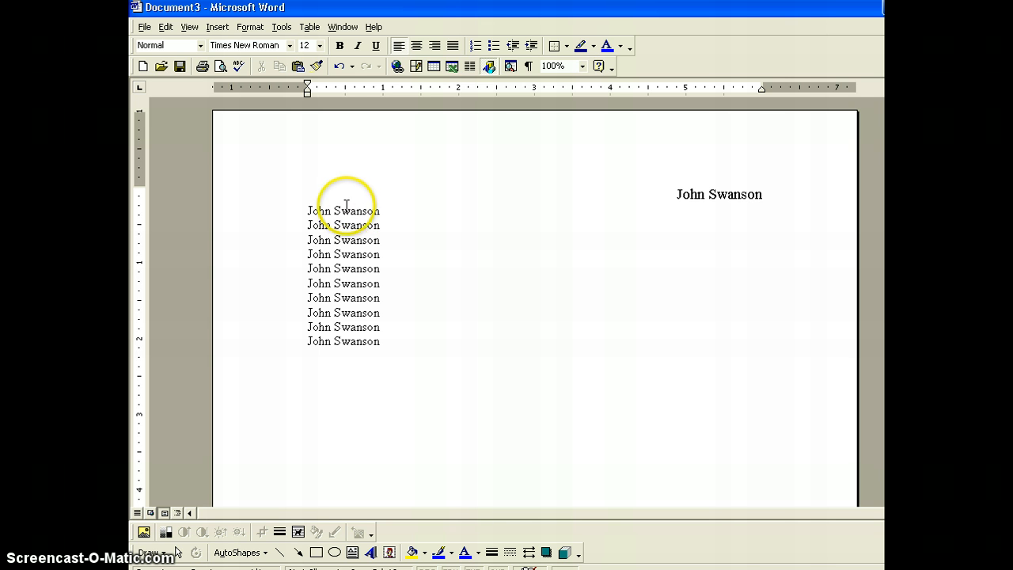
drag(304, 210, 358, 214)
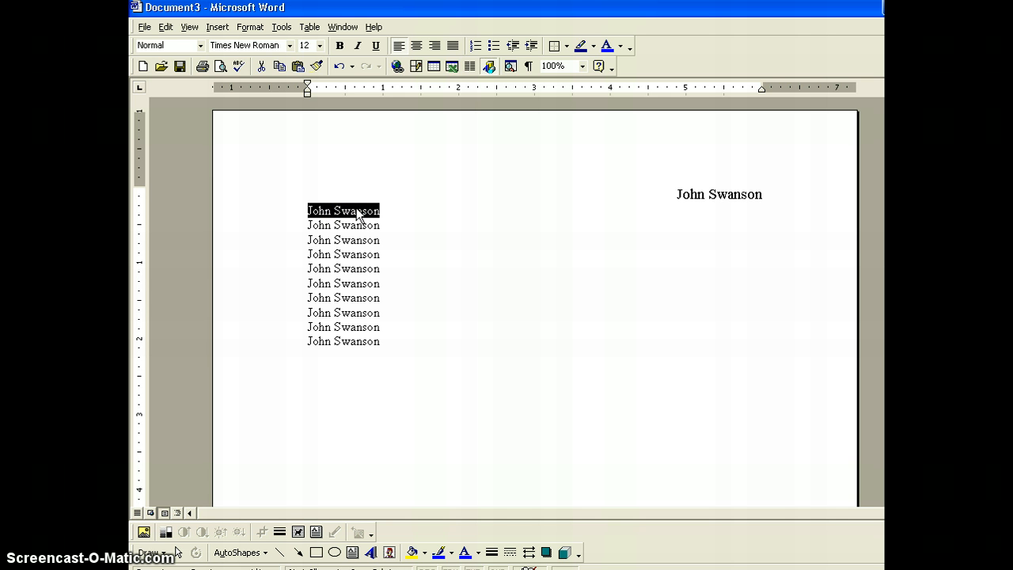
click(321, 46)
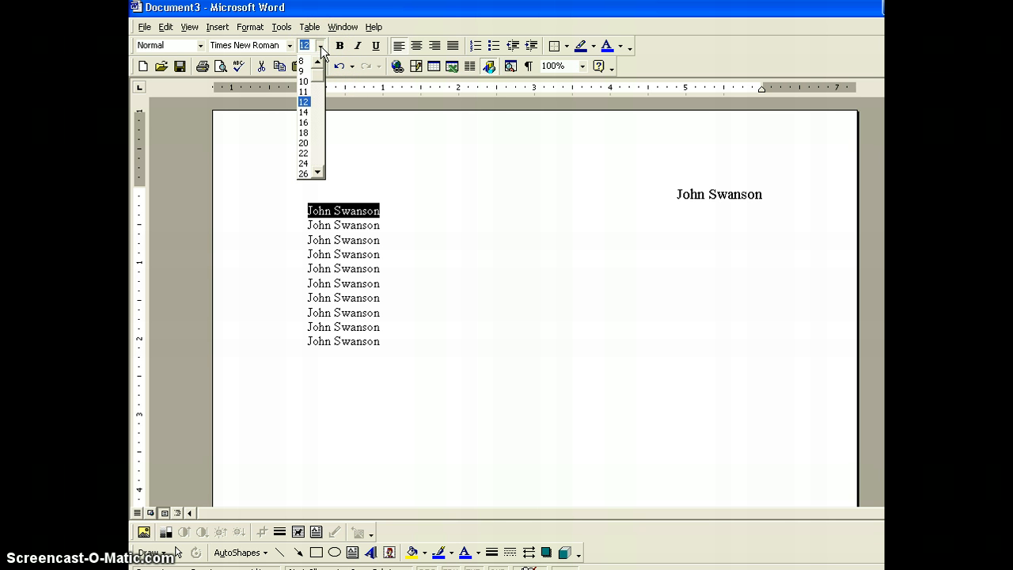
click(303, 143)
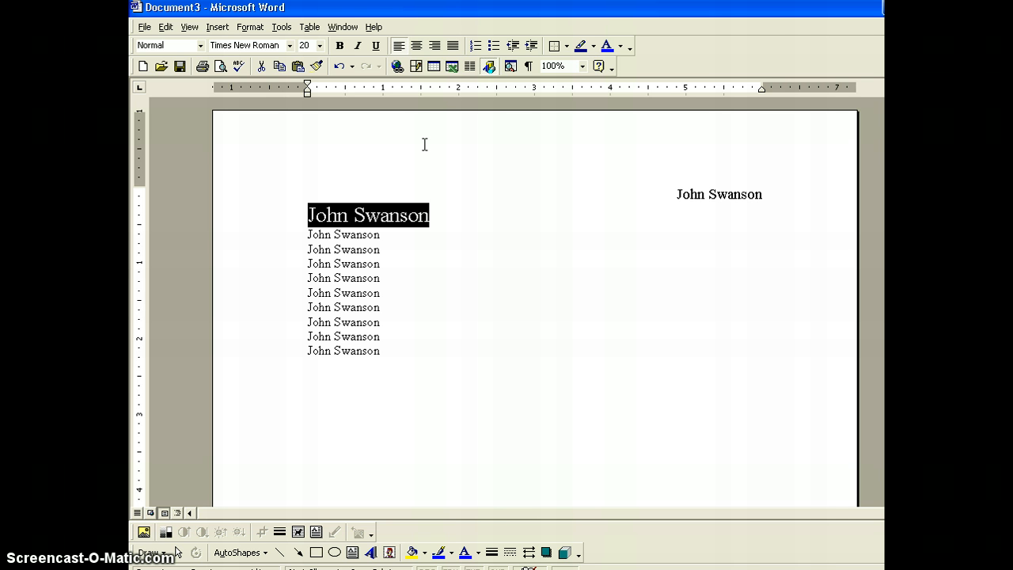
click(417, 46)
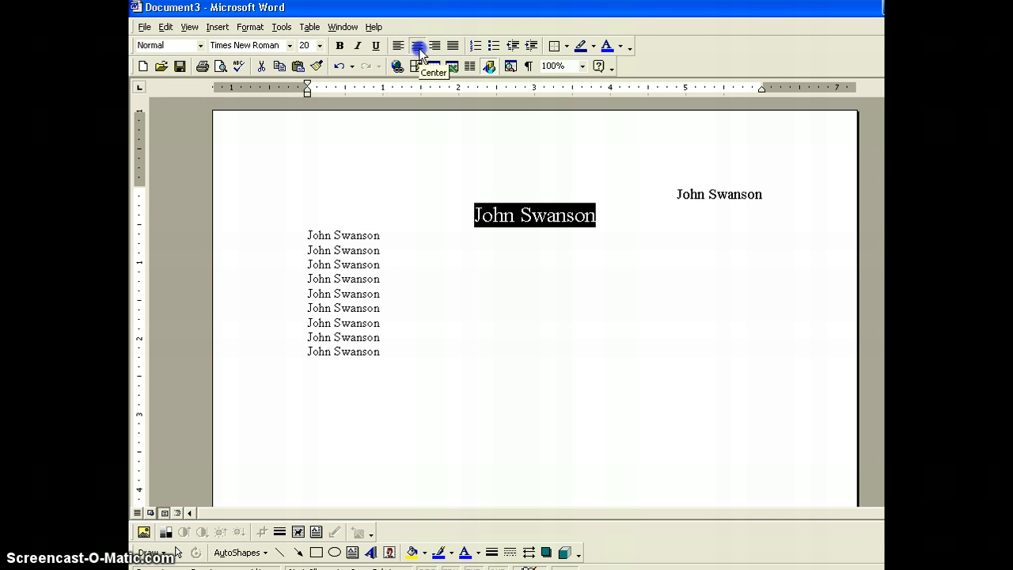
click(382, 236)
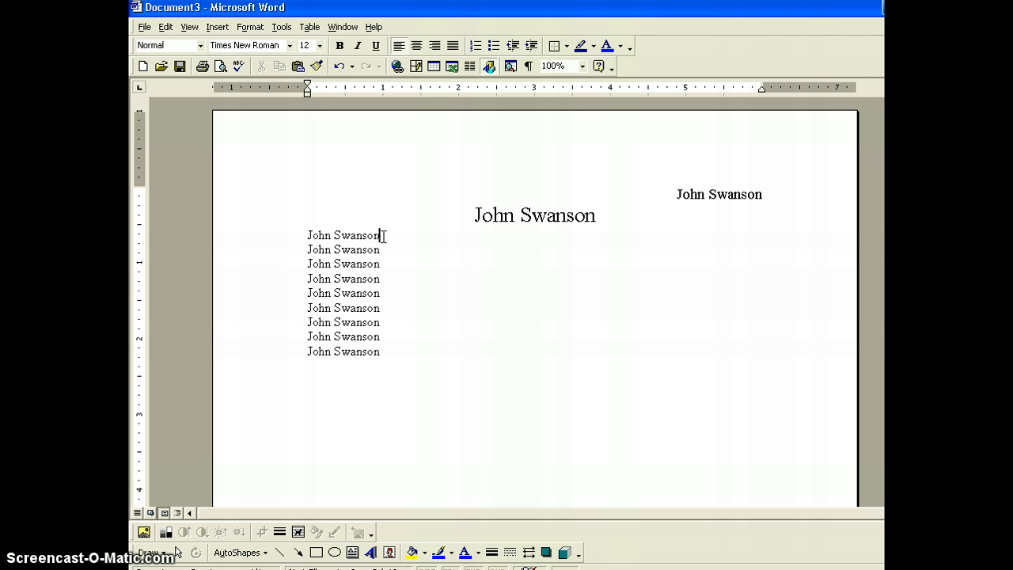
click(313, 219)
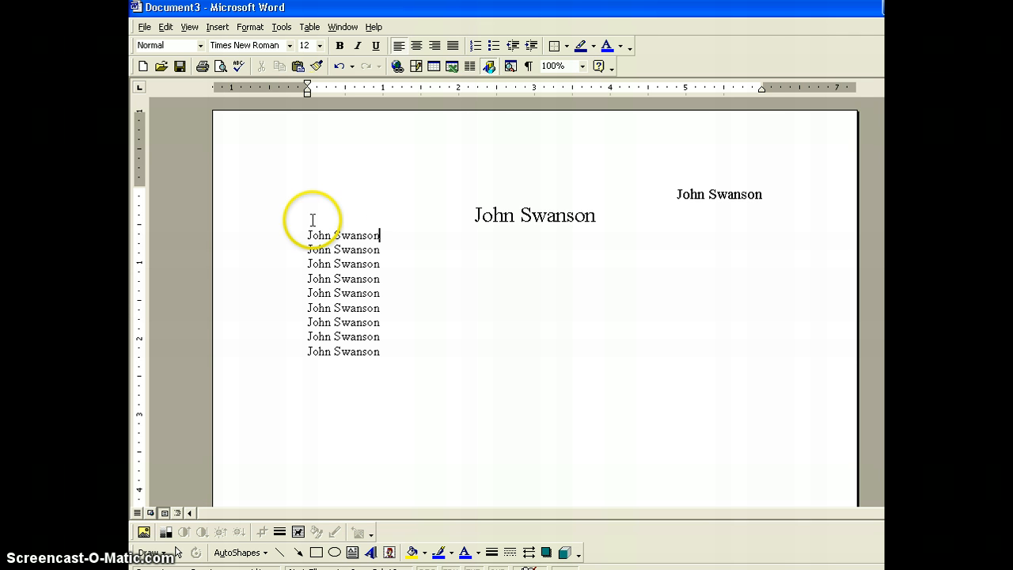
click(303, 231)
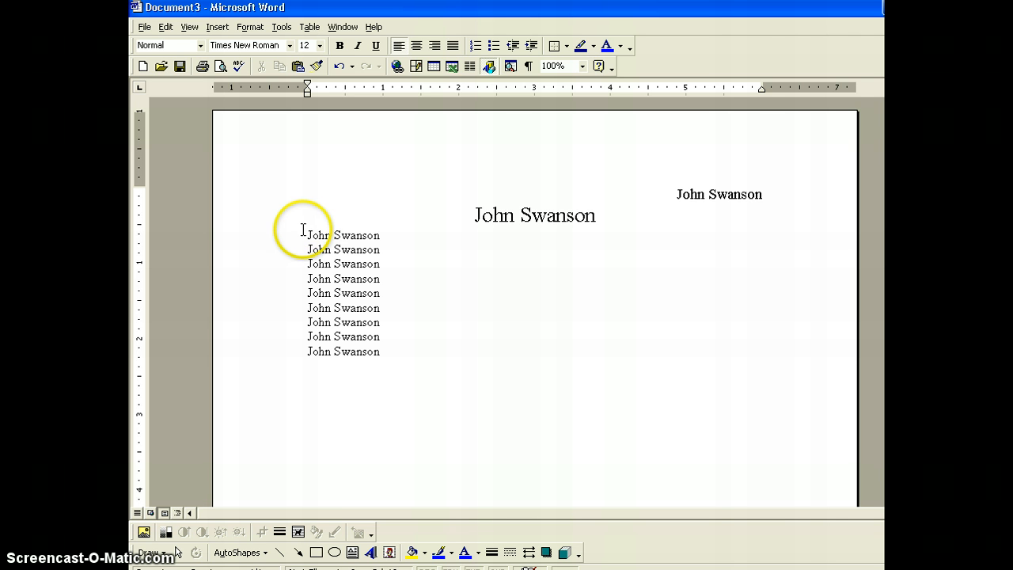
click(305, 236)
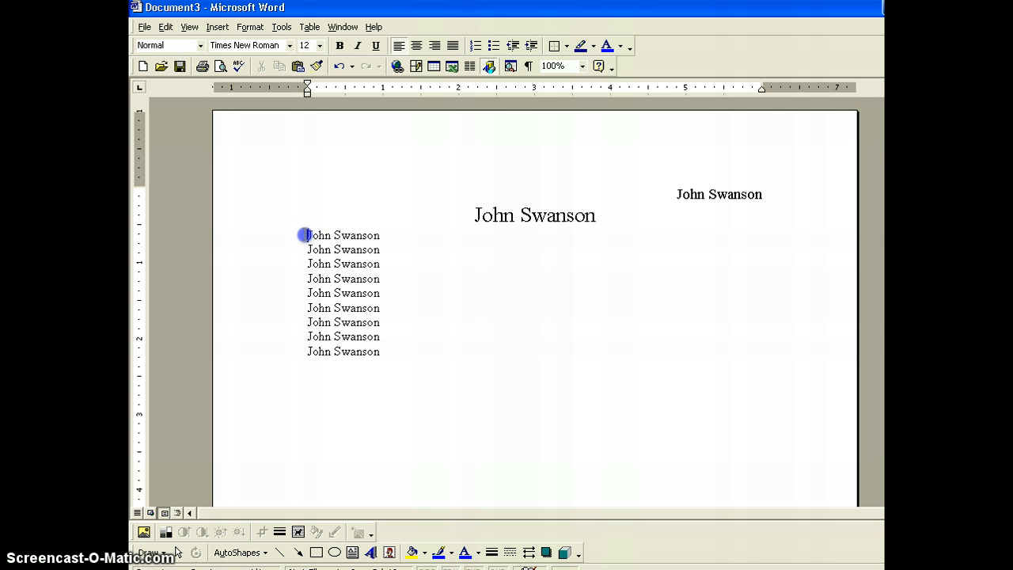
drag(304, 235, 360, 267)
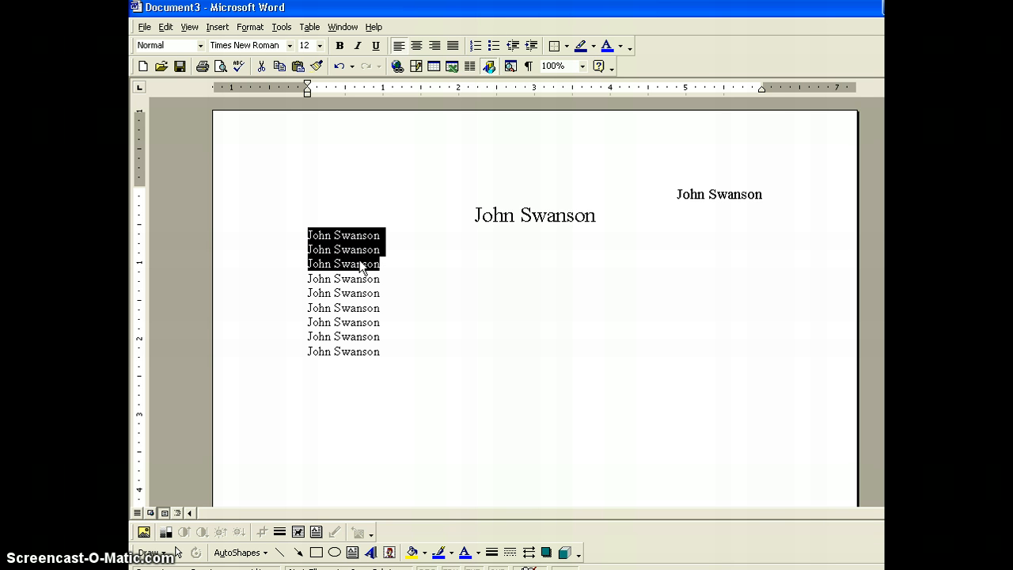
click(494, 46)
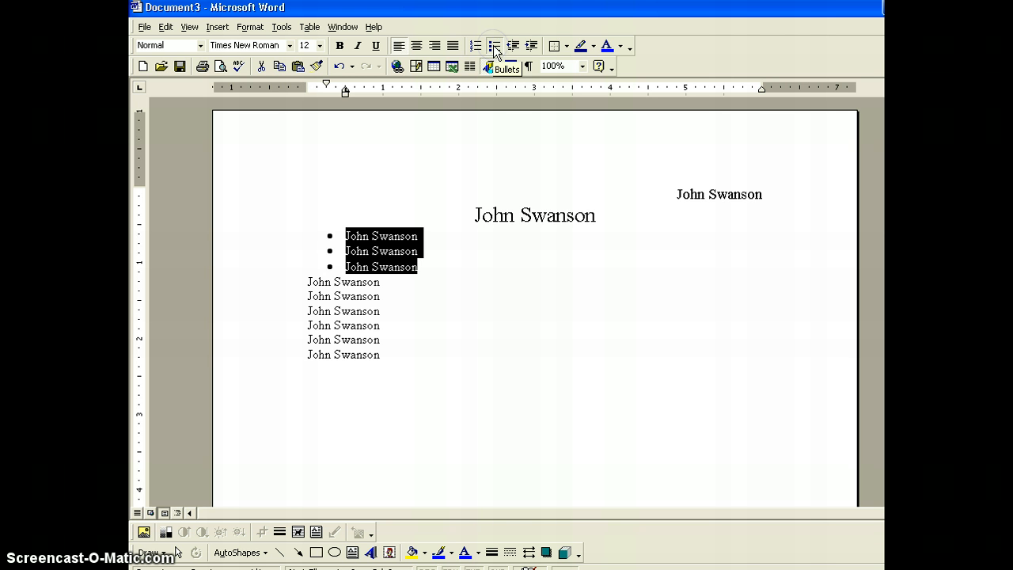
click(391, 279)
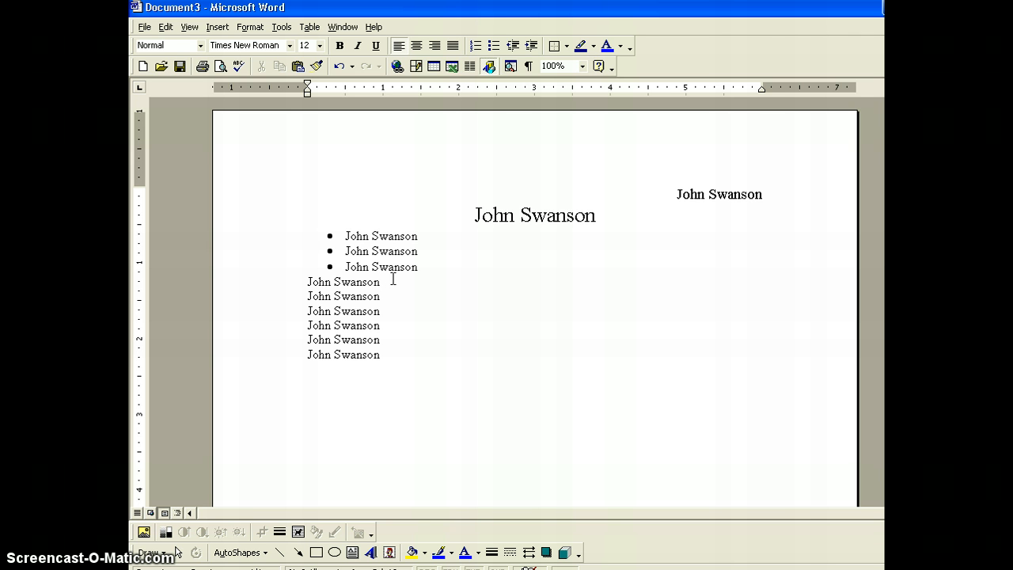
click(307, 281)
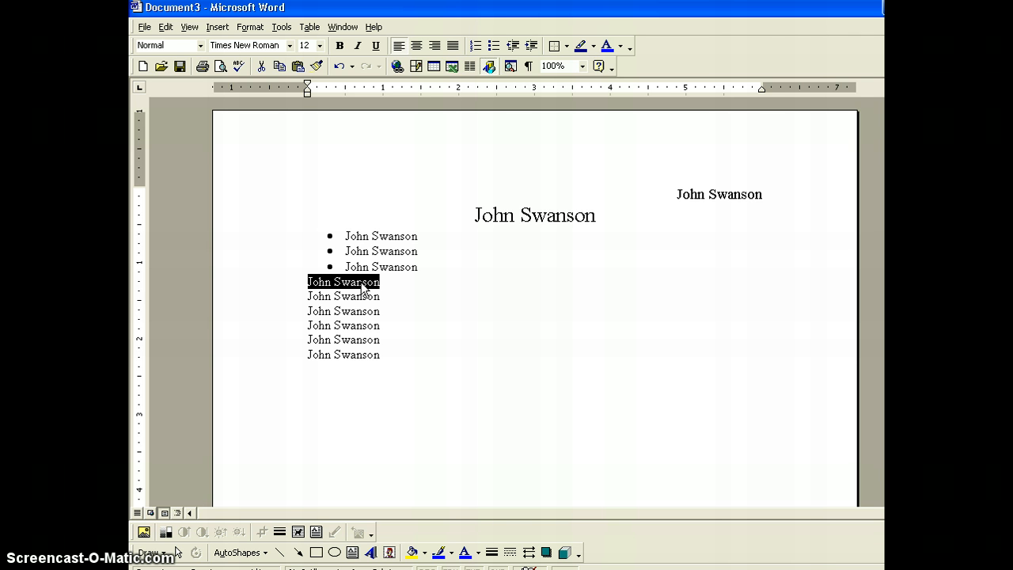
Format the first line below the bullets as 24 pt Arial Black
click(319, 46)
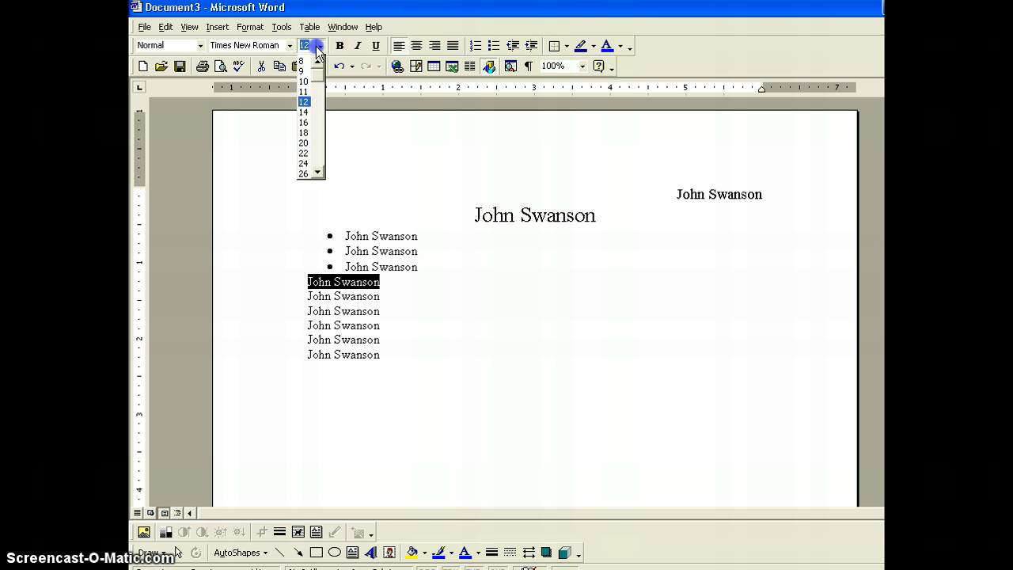
click(303, 164)
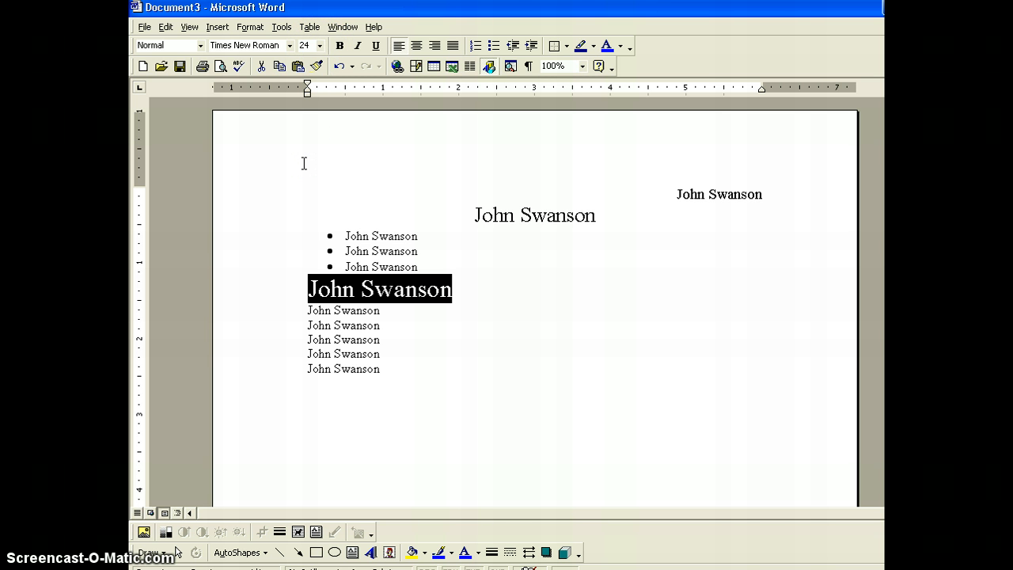
click(290, 45)
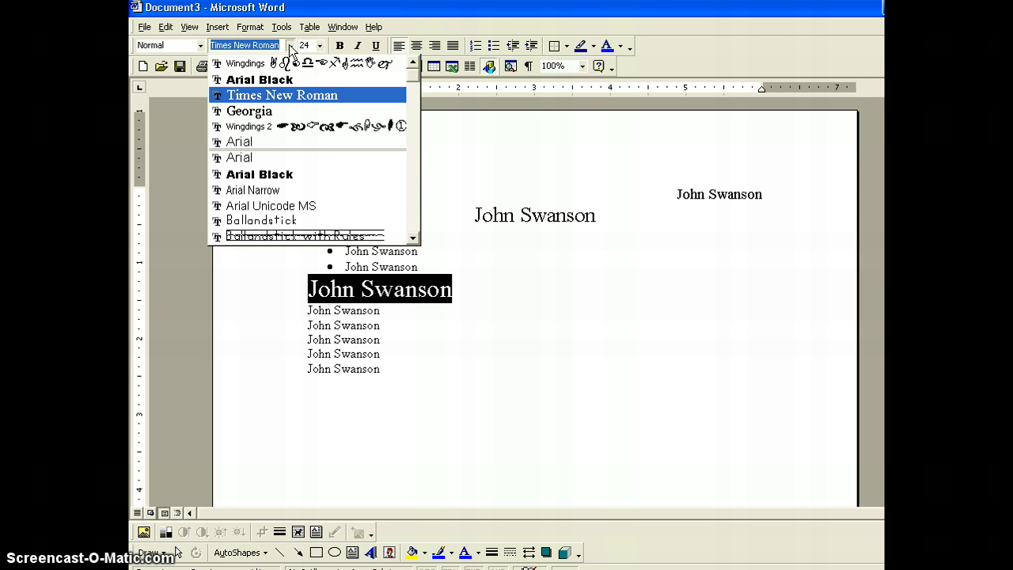
click(277, 174)
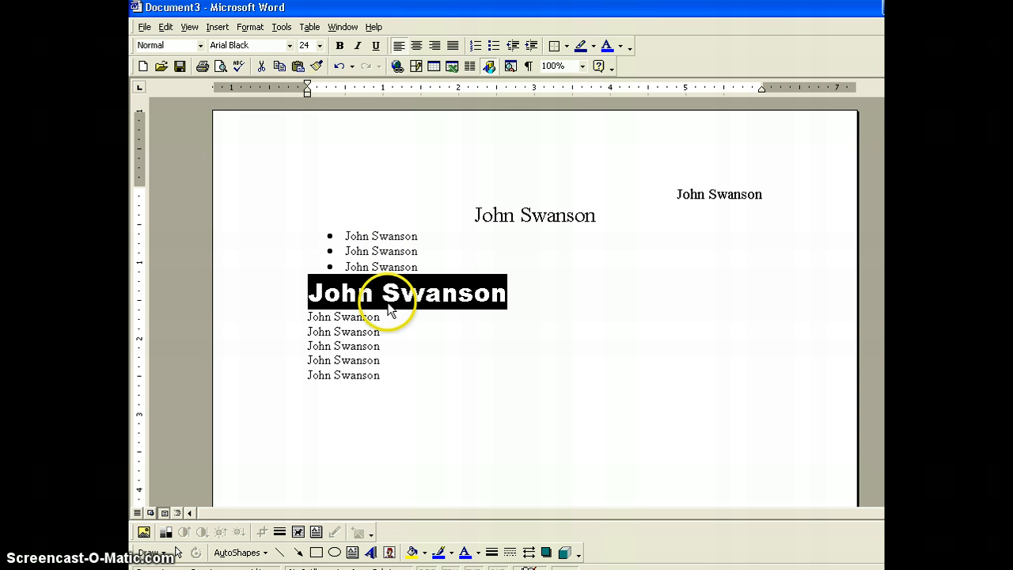
click(386, 315)
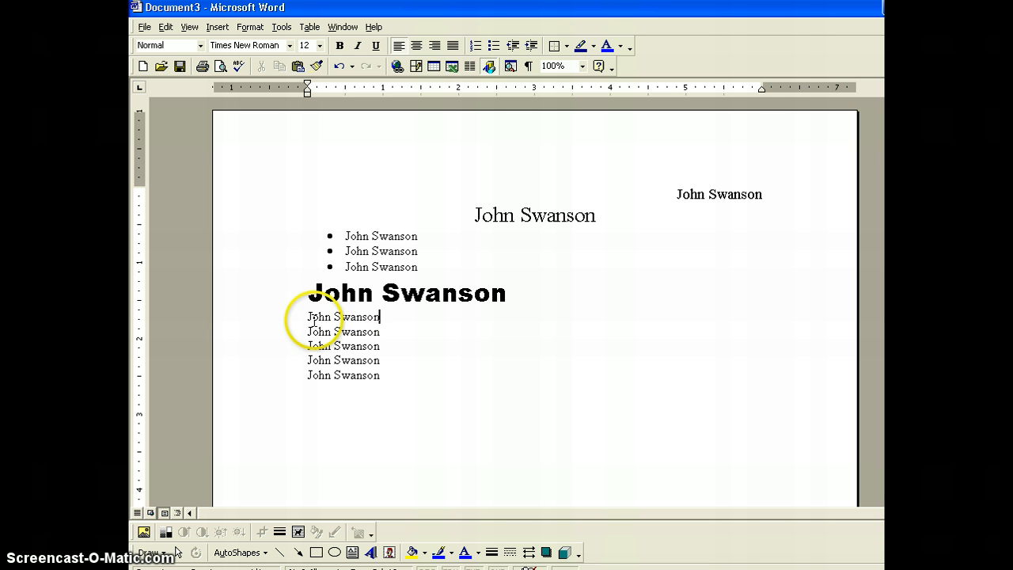
drag(307, 316, 381, 315)
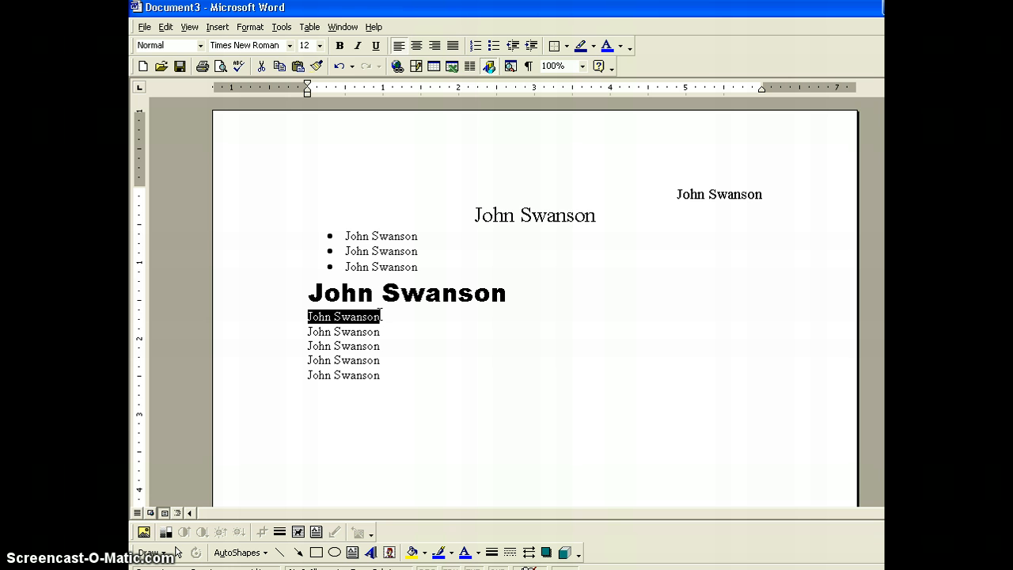
click(376, 48)
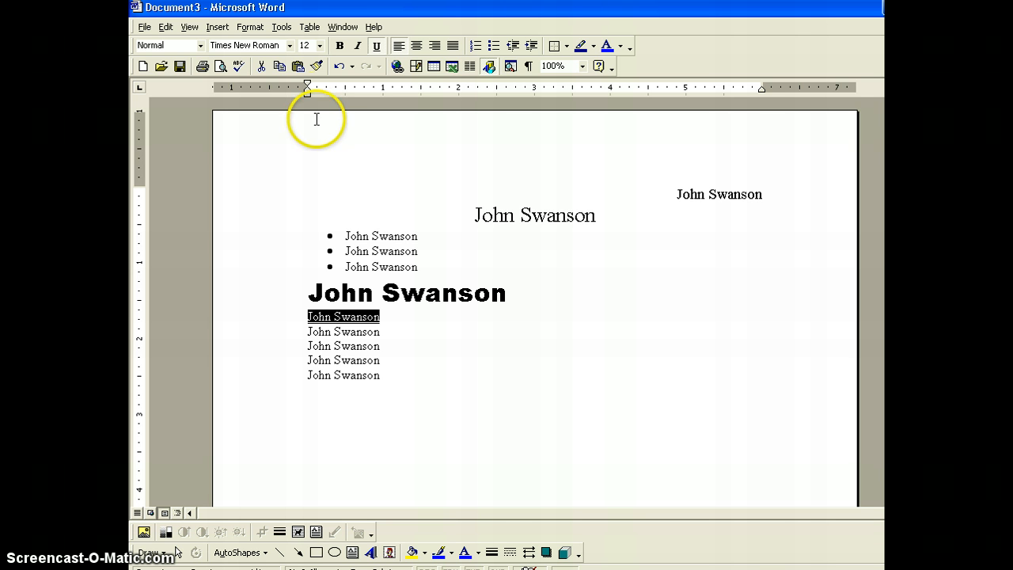
click(321, 47)
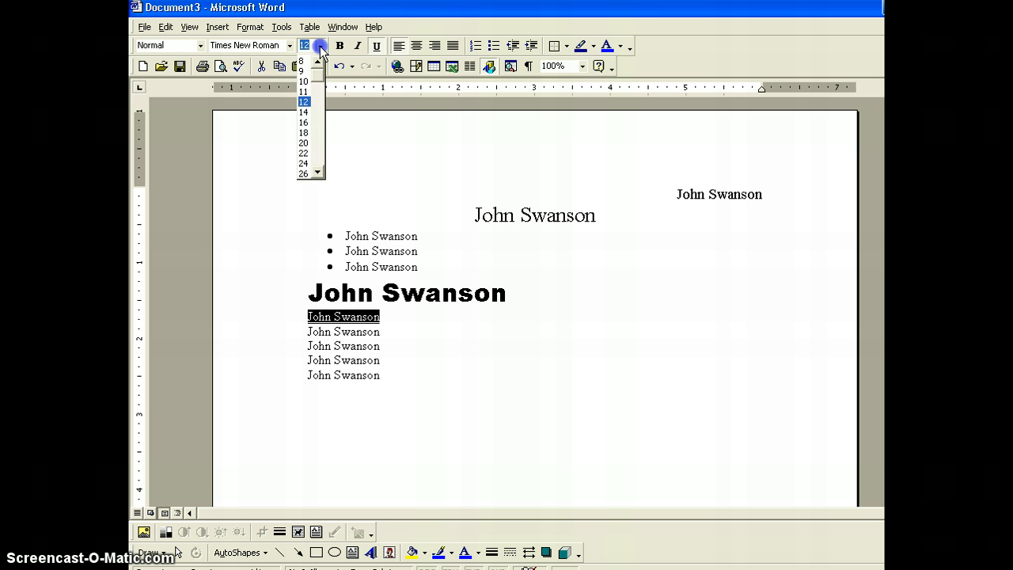
click(319, 171)
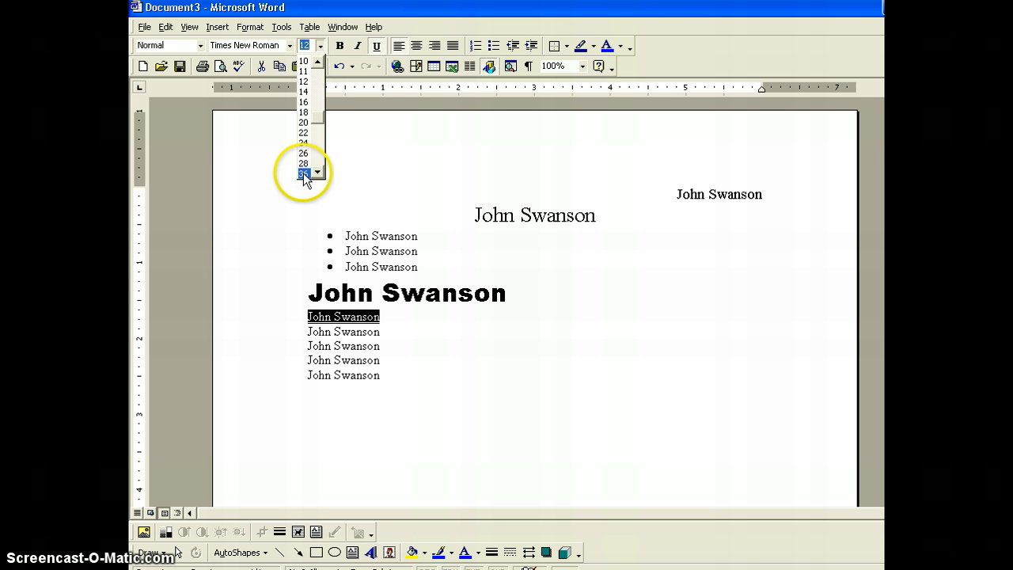
click(306, 173)
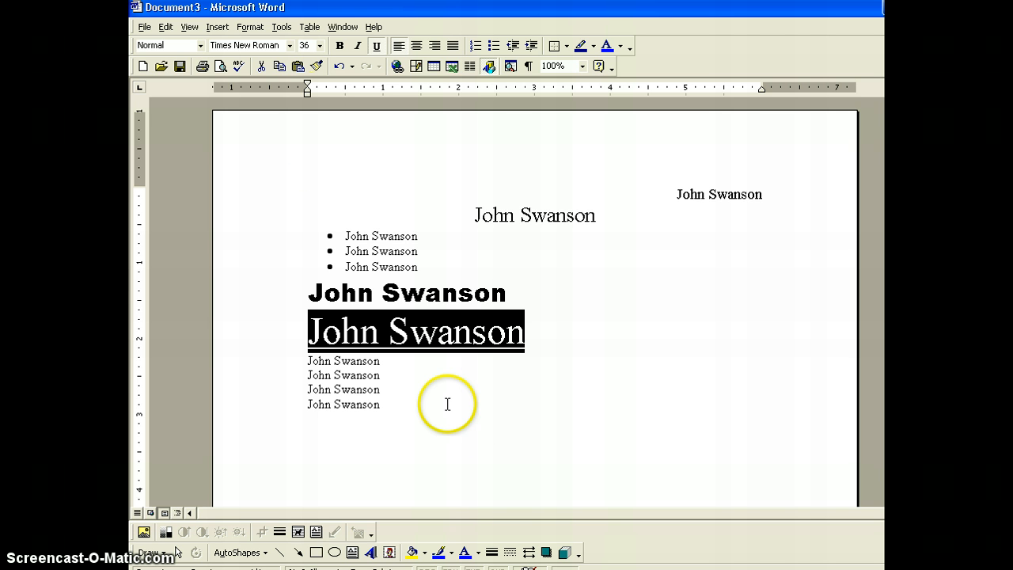
click(307, 360)
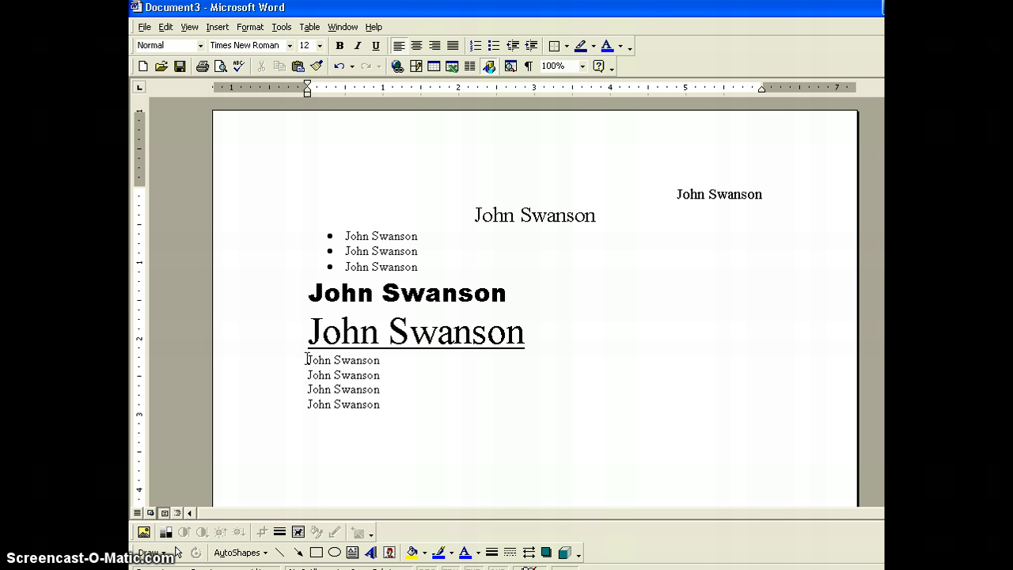
click(305, 360)
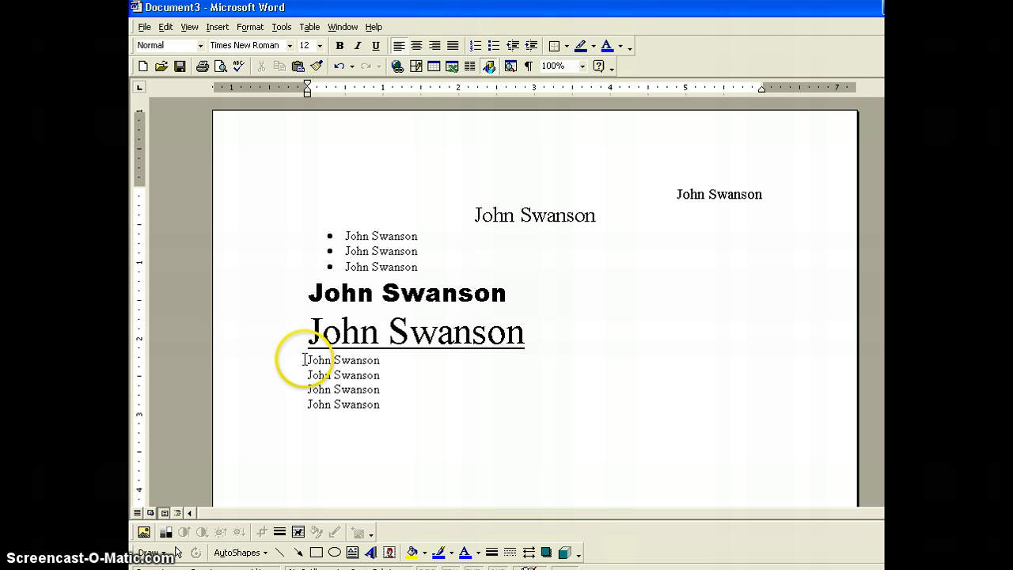
drag(305, 361, 361, 362)
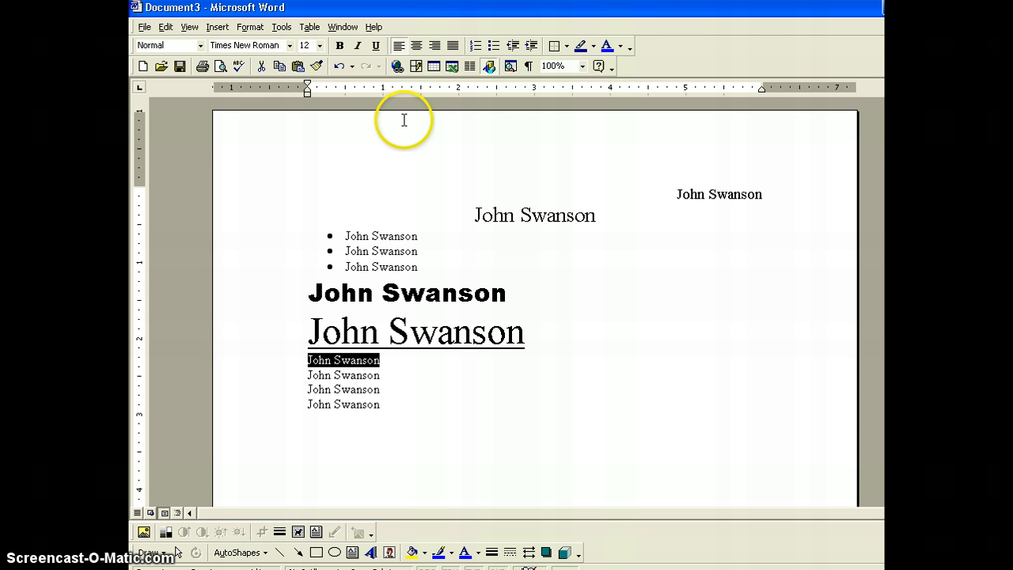
click(416, 47)
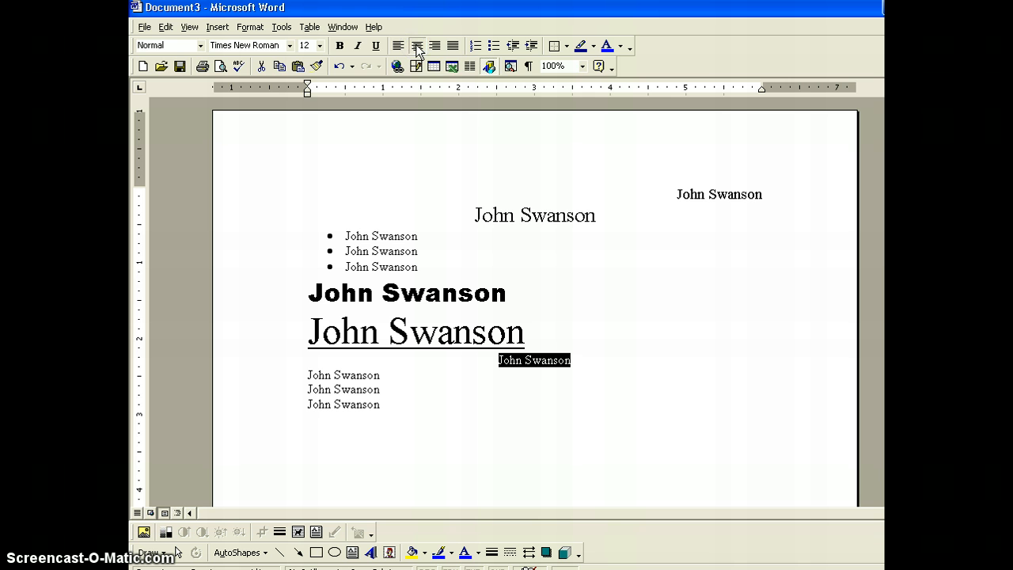
click(359, 48)
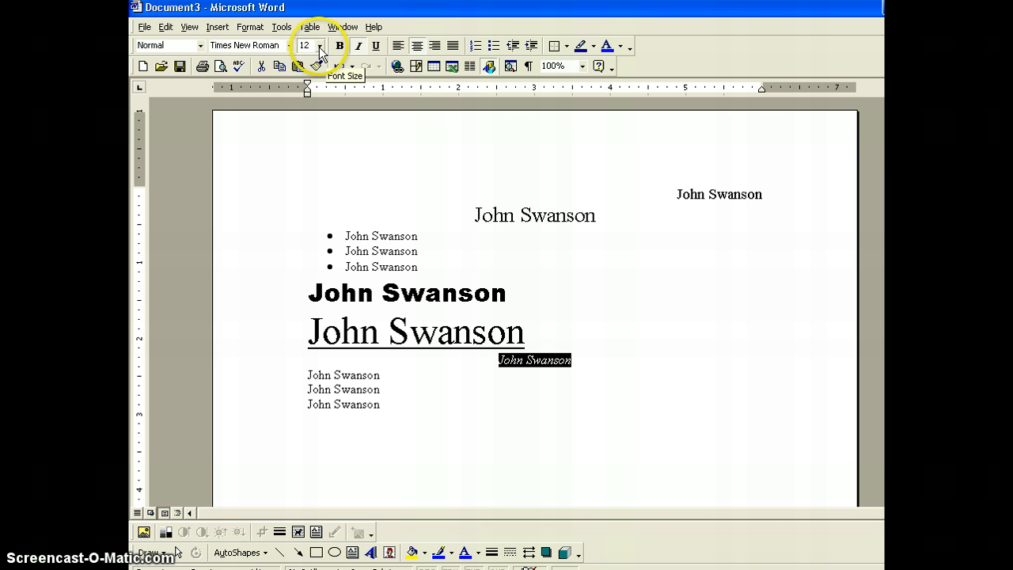
click(320, 47)
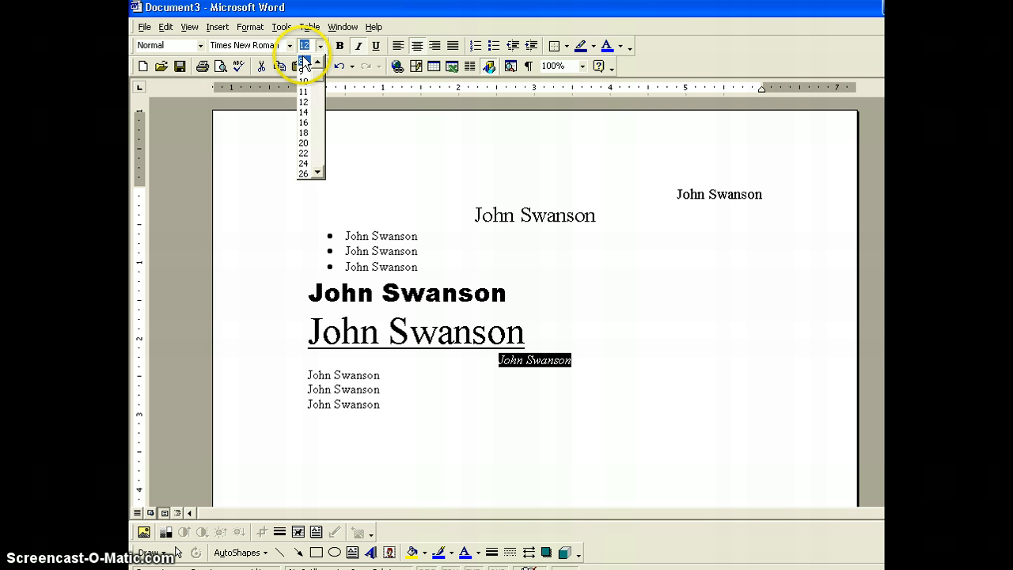
click(305, 63)
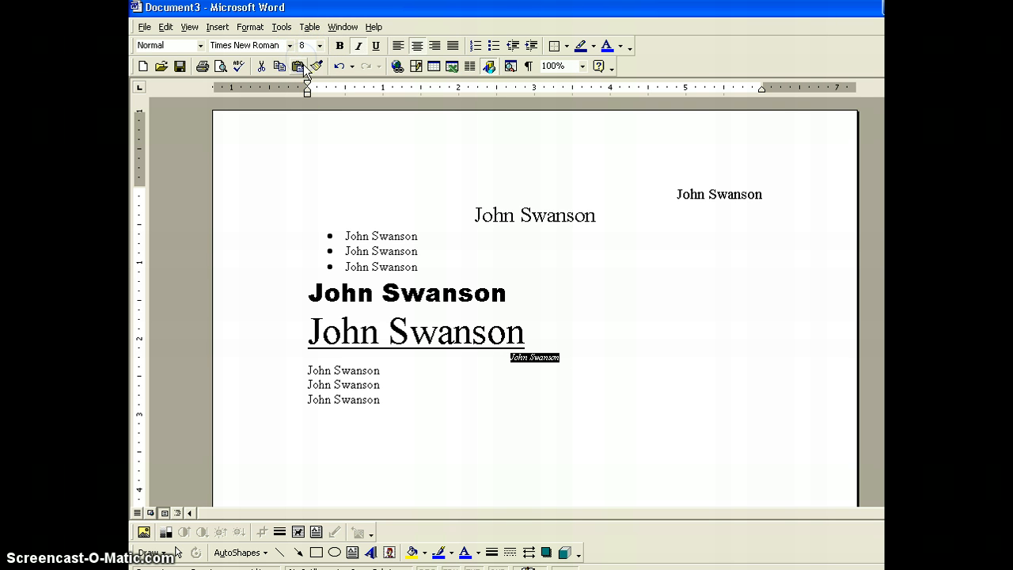
click(463, 396)
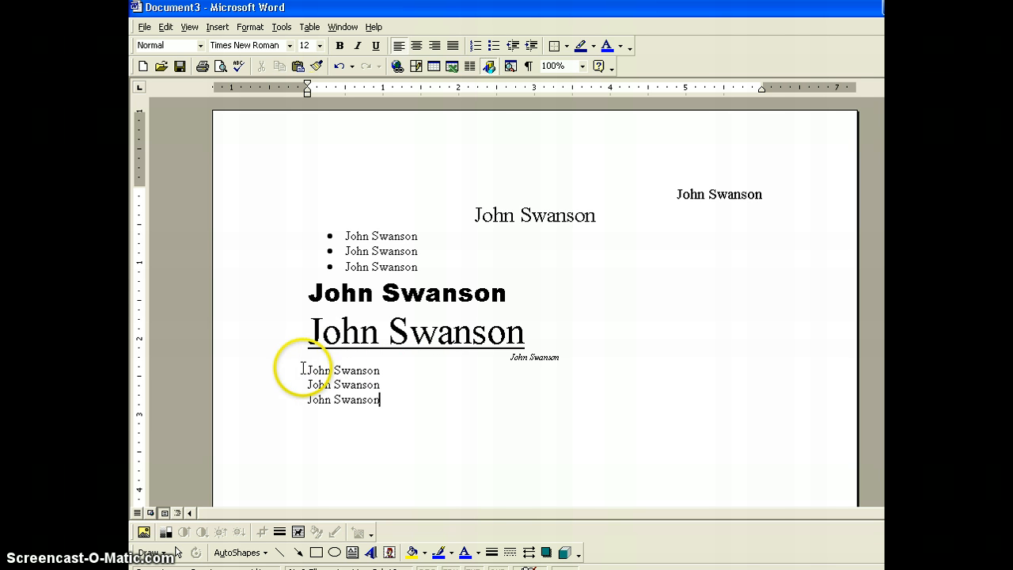
drag(308, 369, 356, 376)
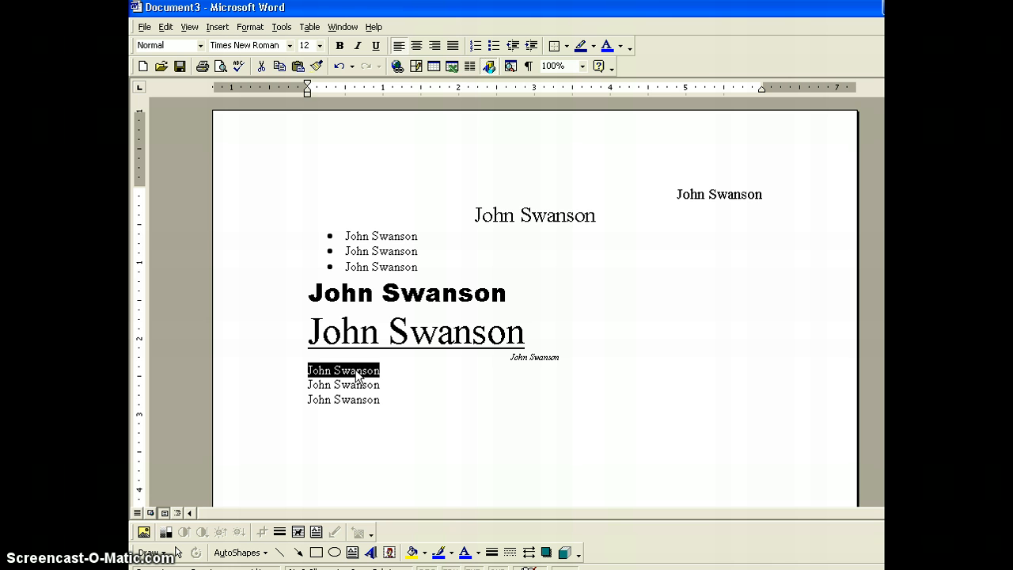
click(320, 46)
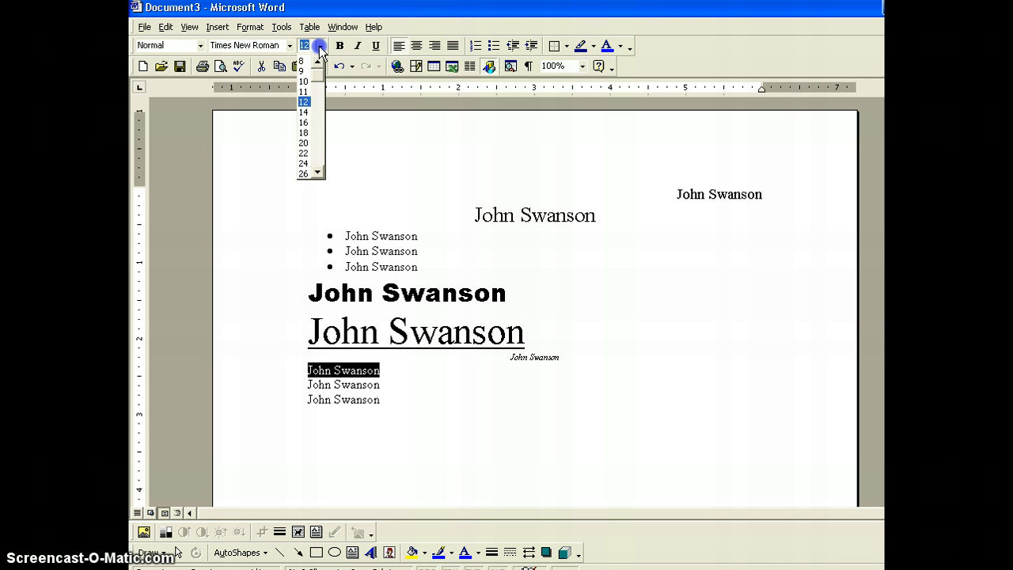
drag(319, 48, 305, 172)
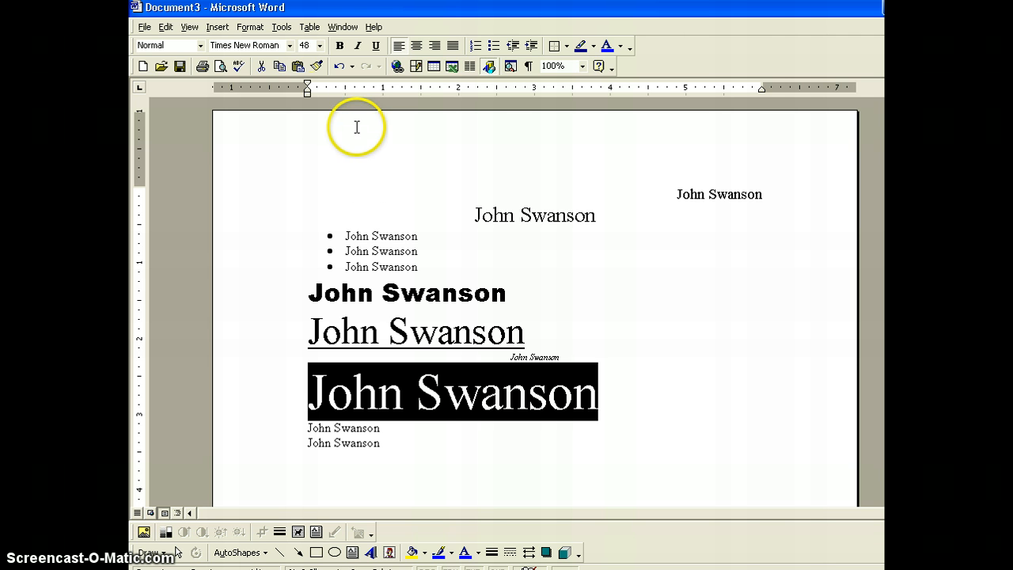
click(341, 46)
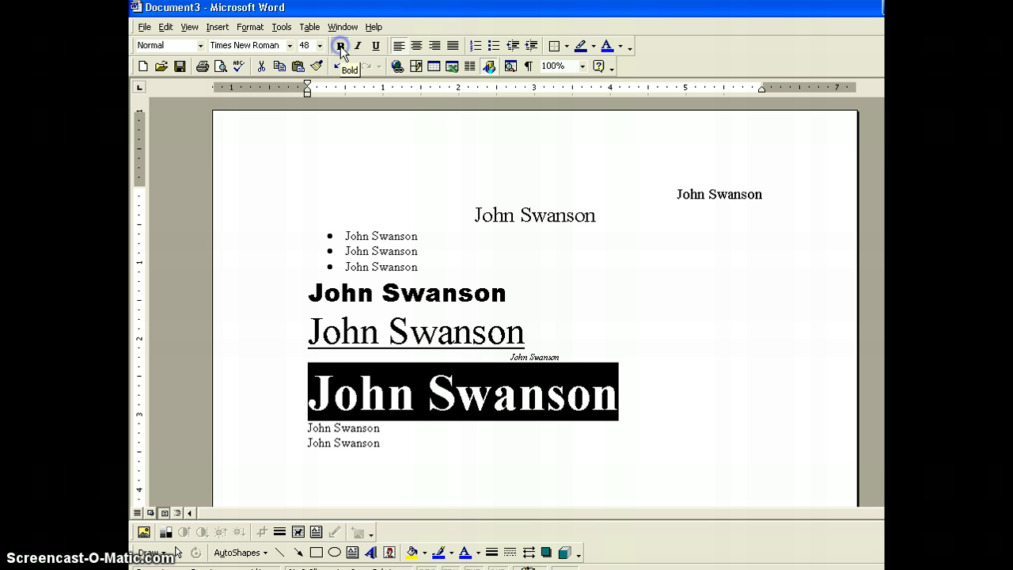
click(309, 428)
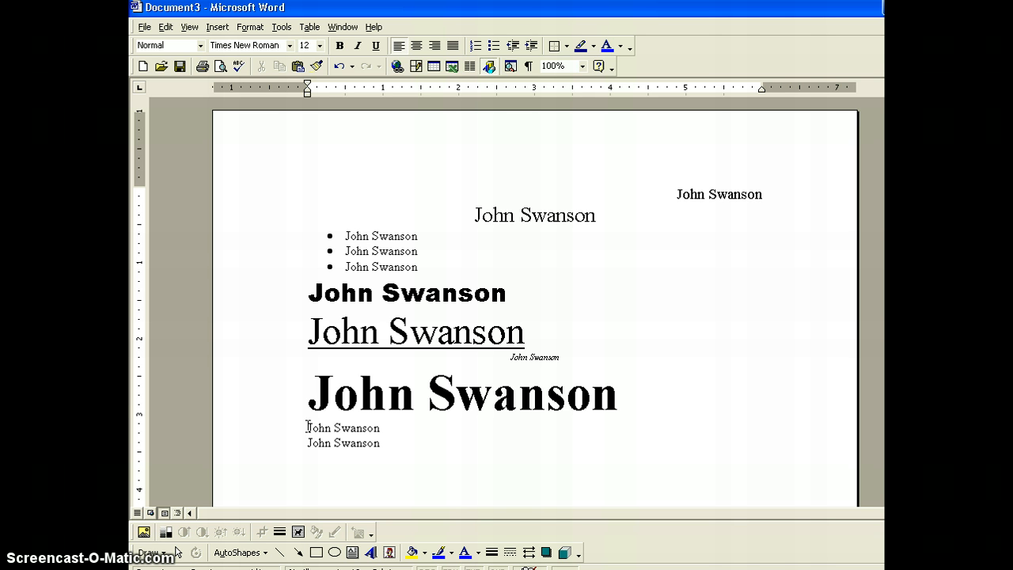
drag(308, 428, 369, 429)
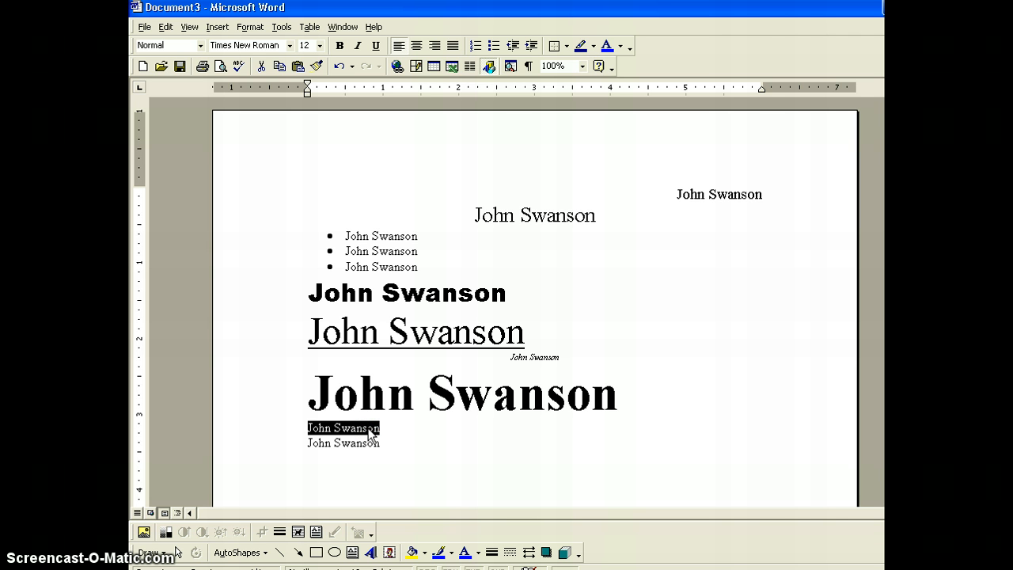
click(320, 46)
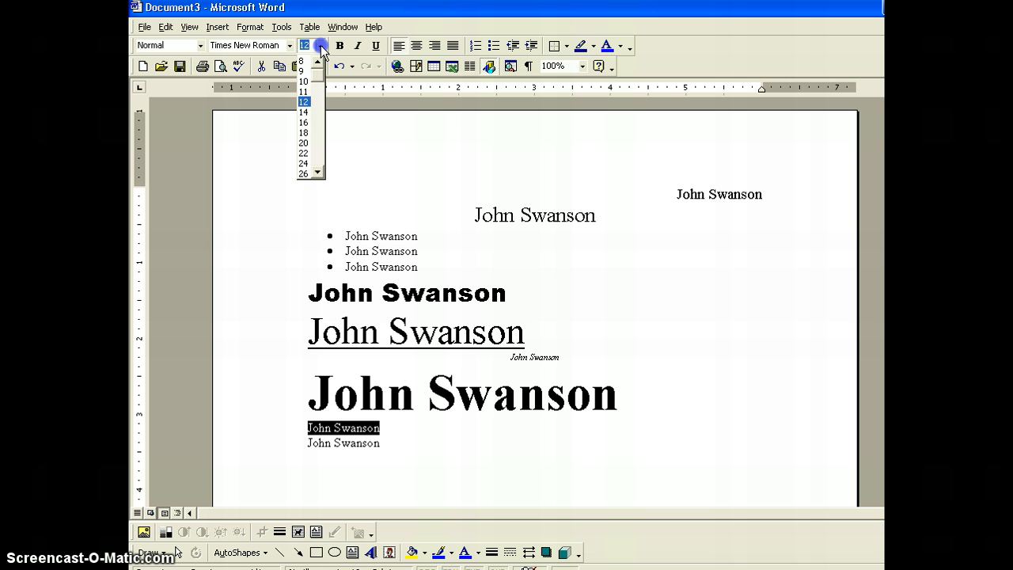
click(304, 154)
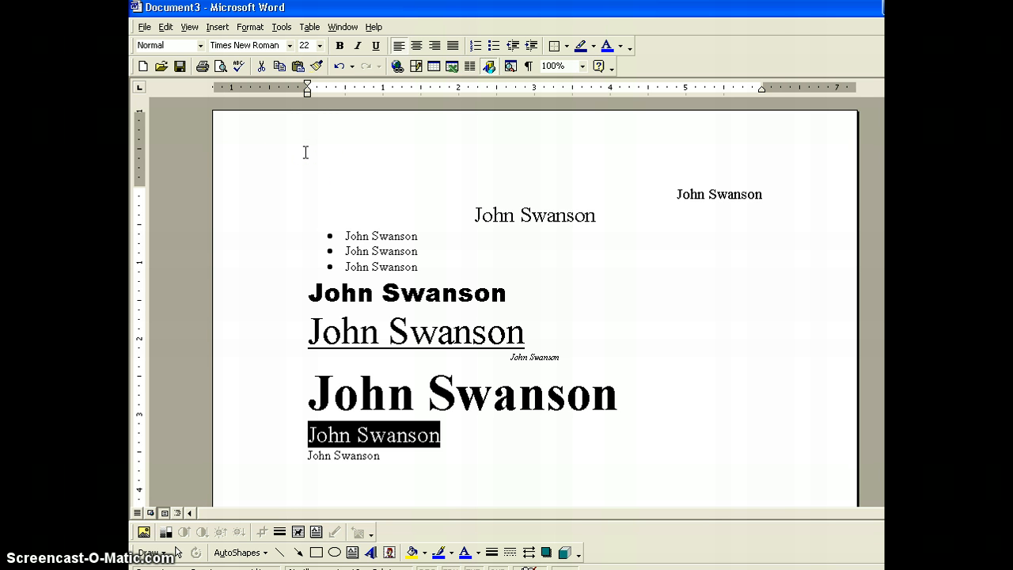
click(291, 46)
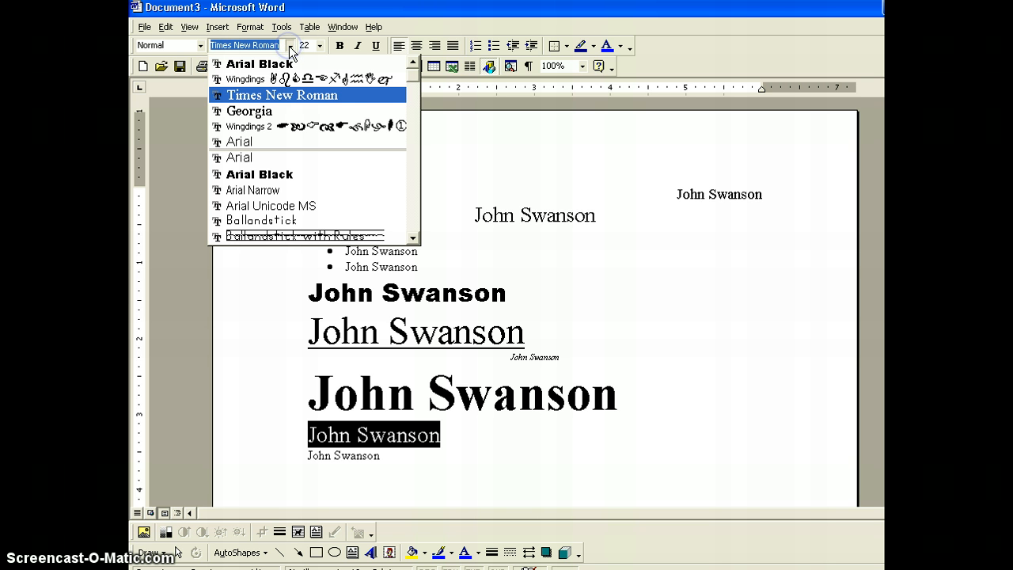
click(412, 77)
drag(413, 77, 414, 98)
drag(413, 103, 414, 232)
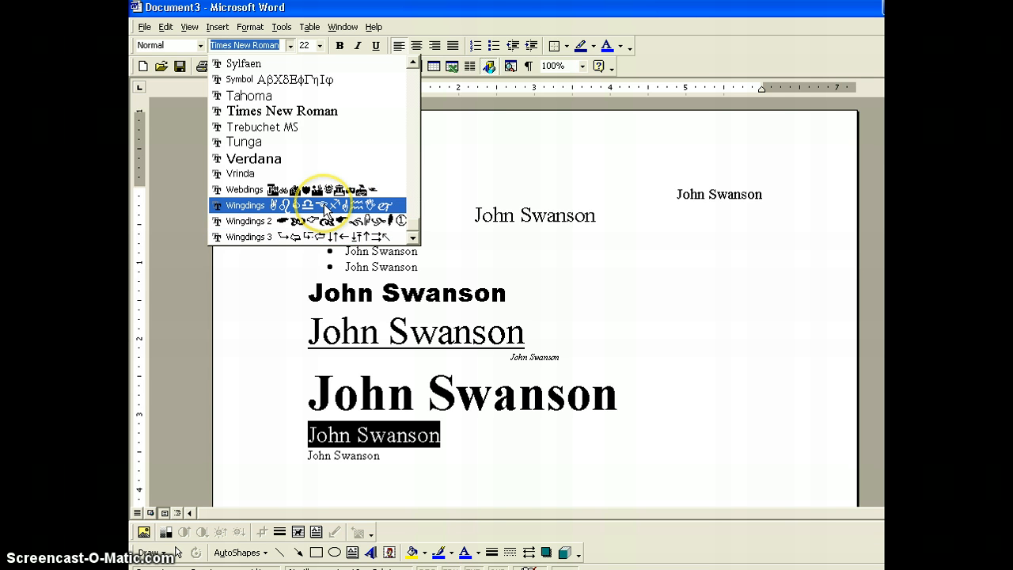
click(327, 210)
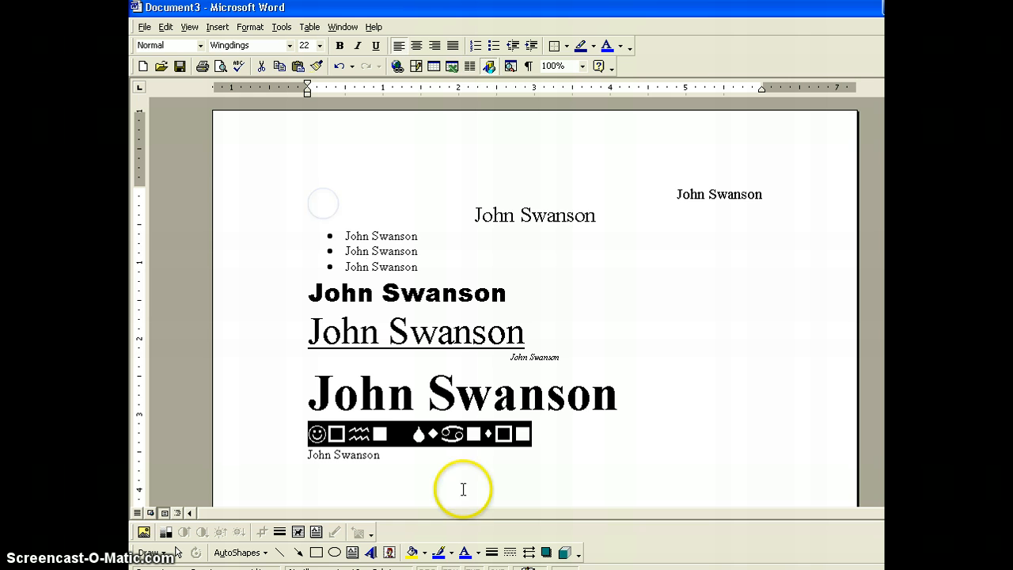
click(567, 443)
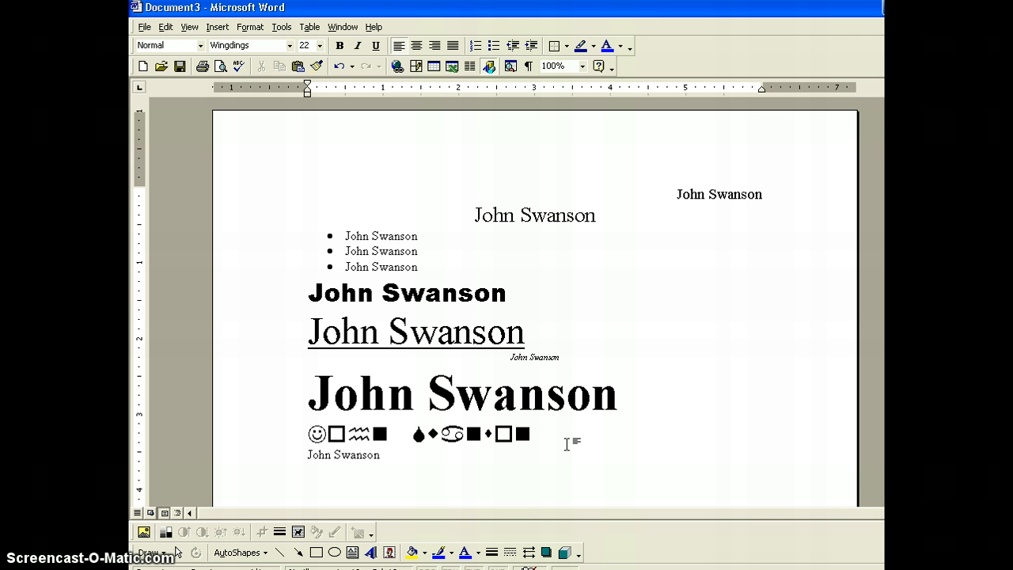
Select the last name line and right-align it
click(498, 440)
click(306, 458)
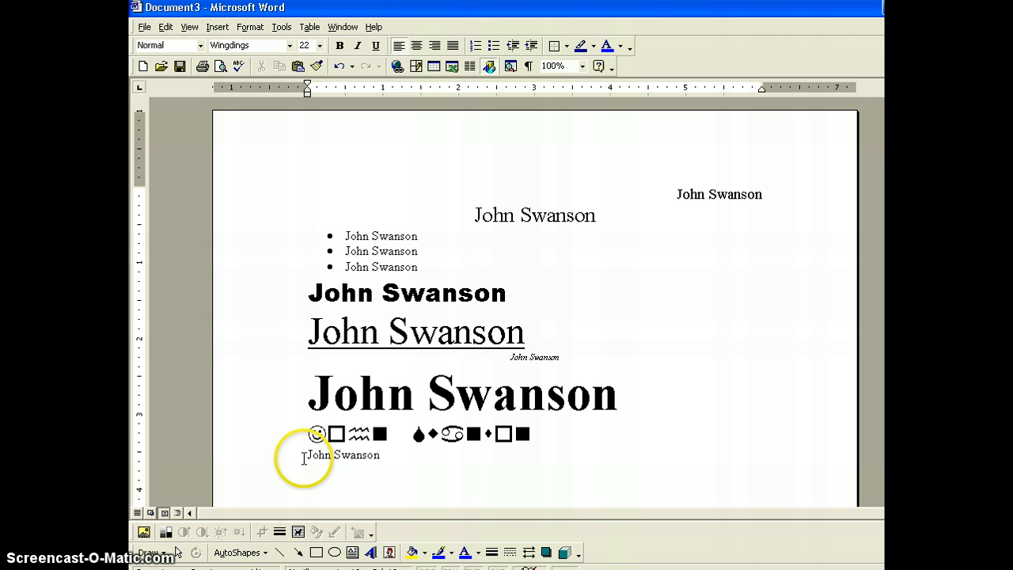
drag(307, 454, 361, 459)
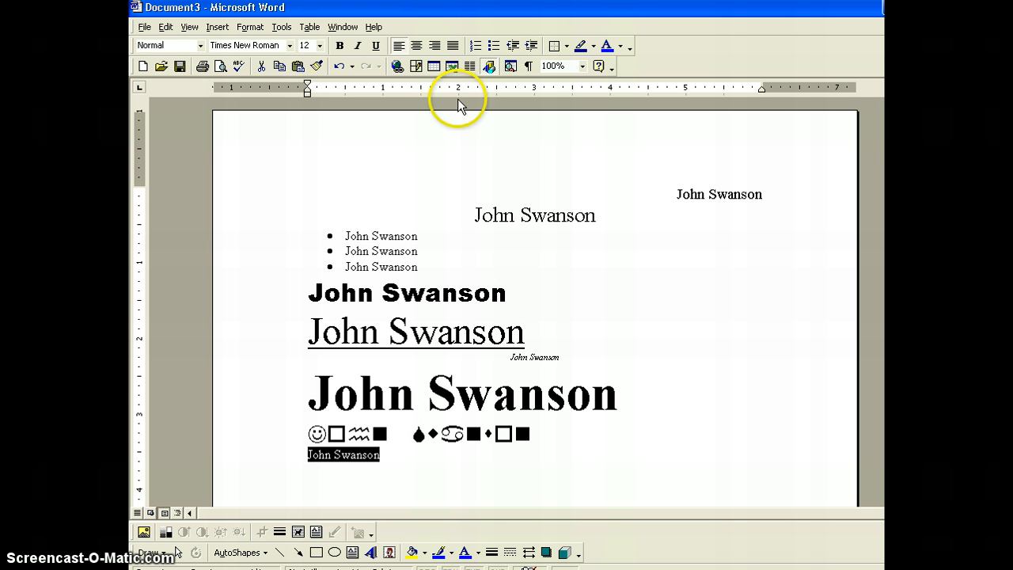
click(435, 47)
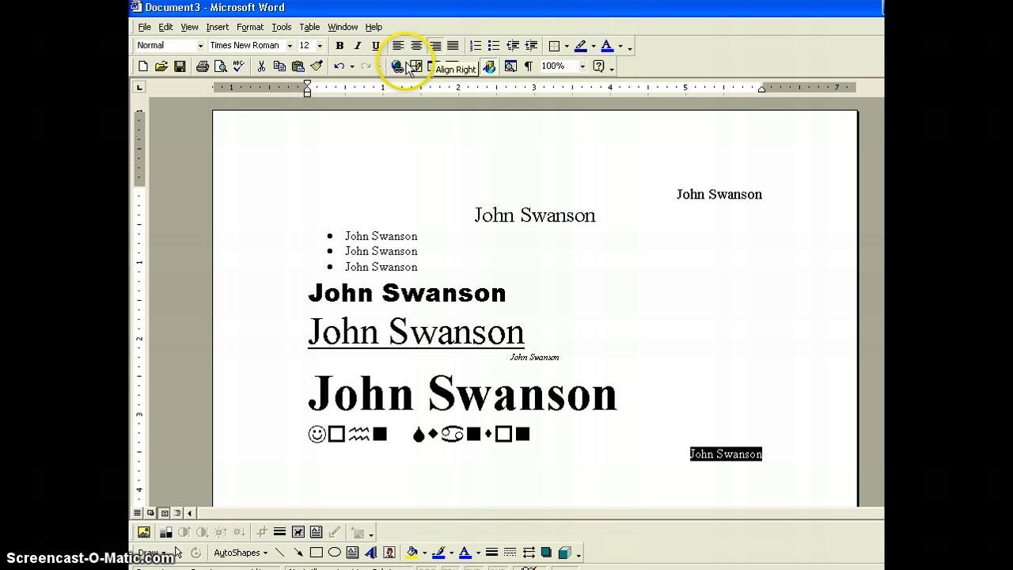
Enlarge the selected line to 26 point and colour it pink
click(322, 46)
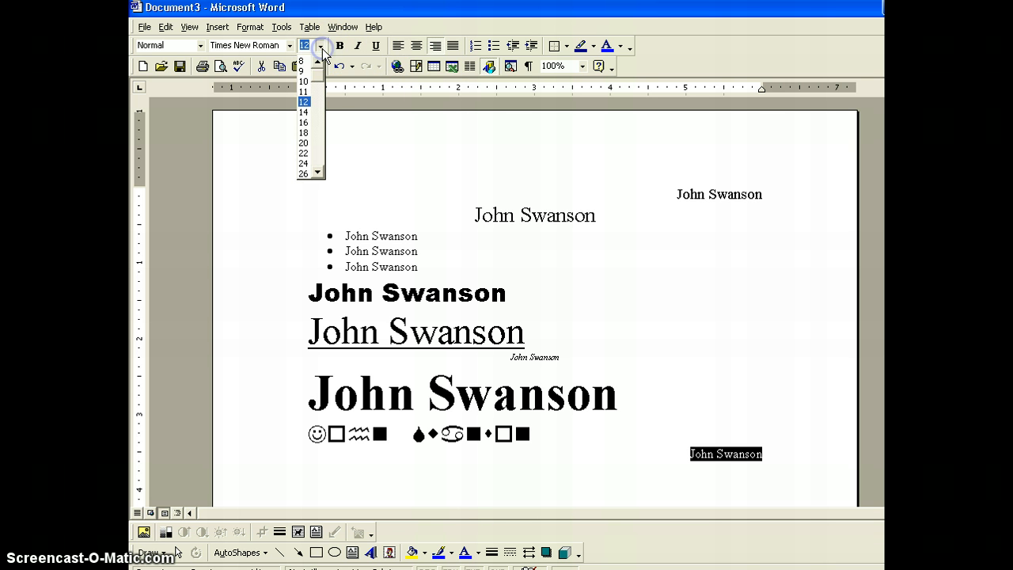
click(304, 173)
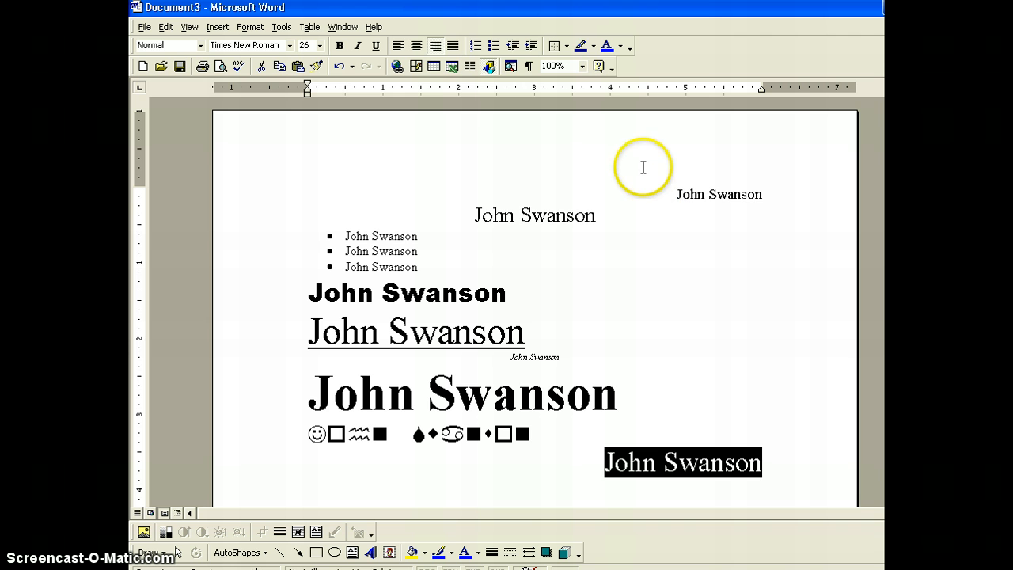
click(625, 49)
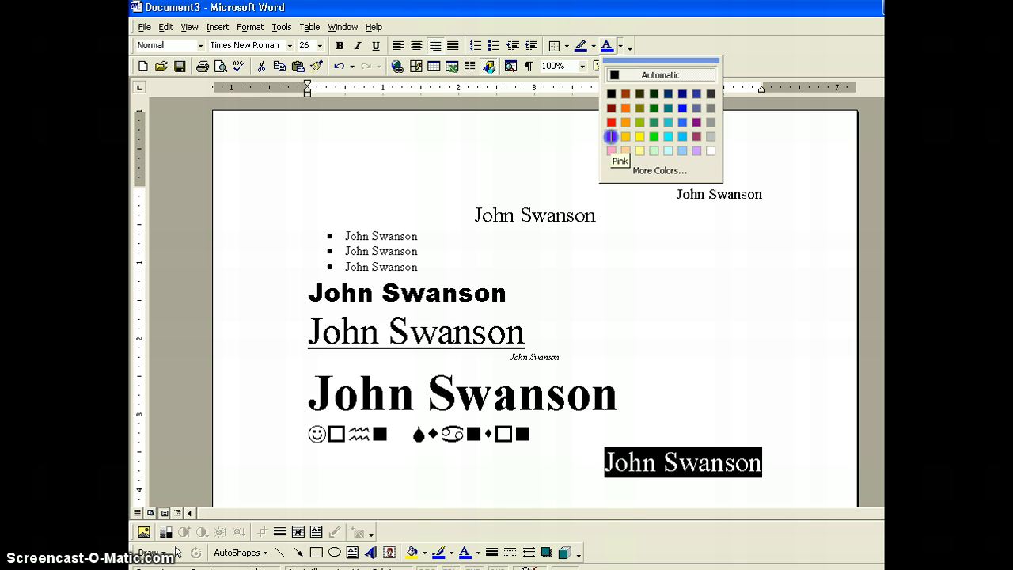
click(611, 137)
click(789, 446)
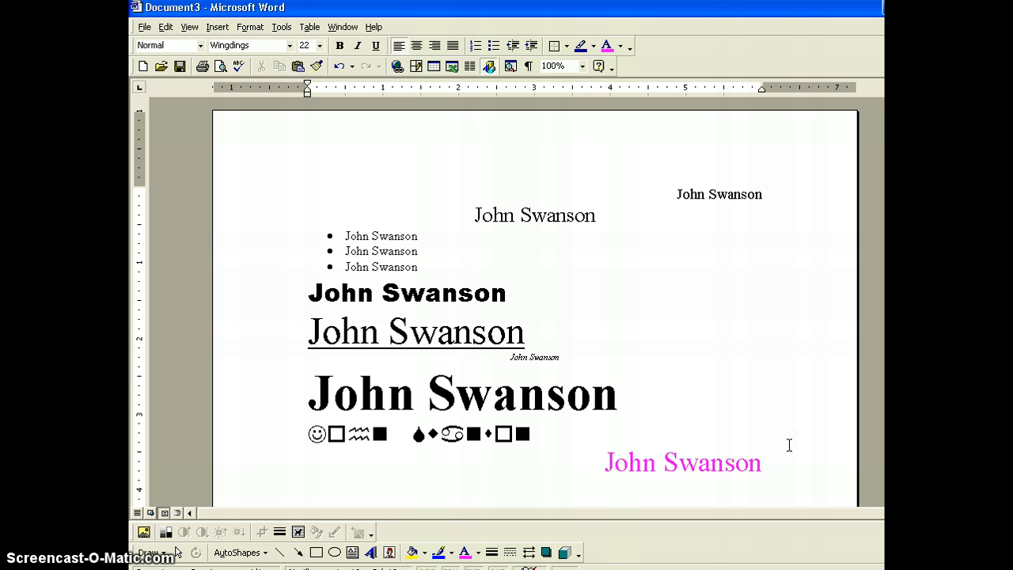
click(783, 459)
scroll(496, 301, down, 3)
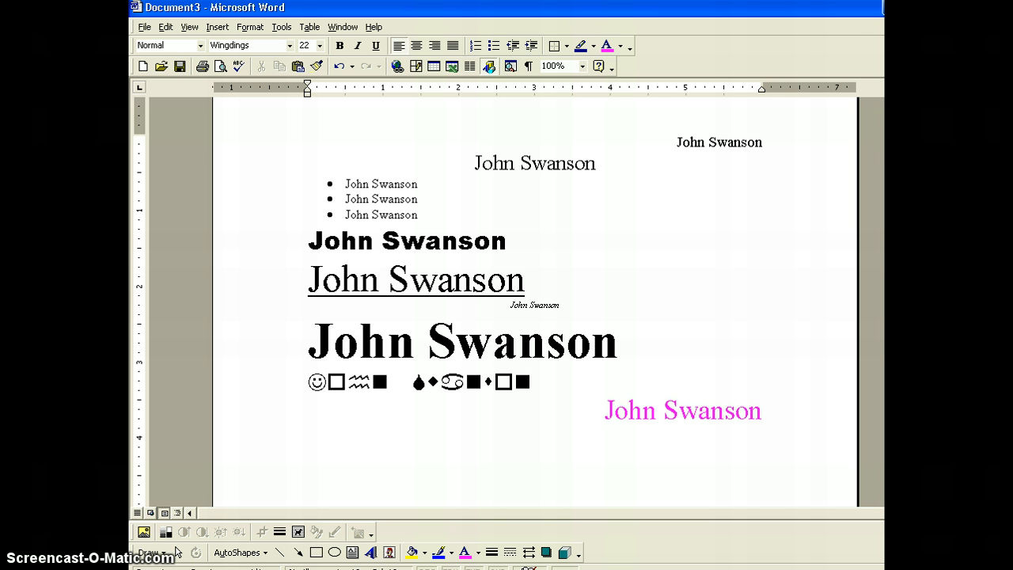
Insert a blue wavy-style WordArt object containing the person's name
click(371, 553)
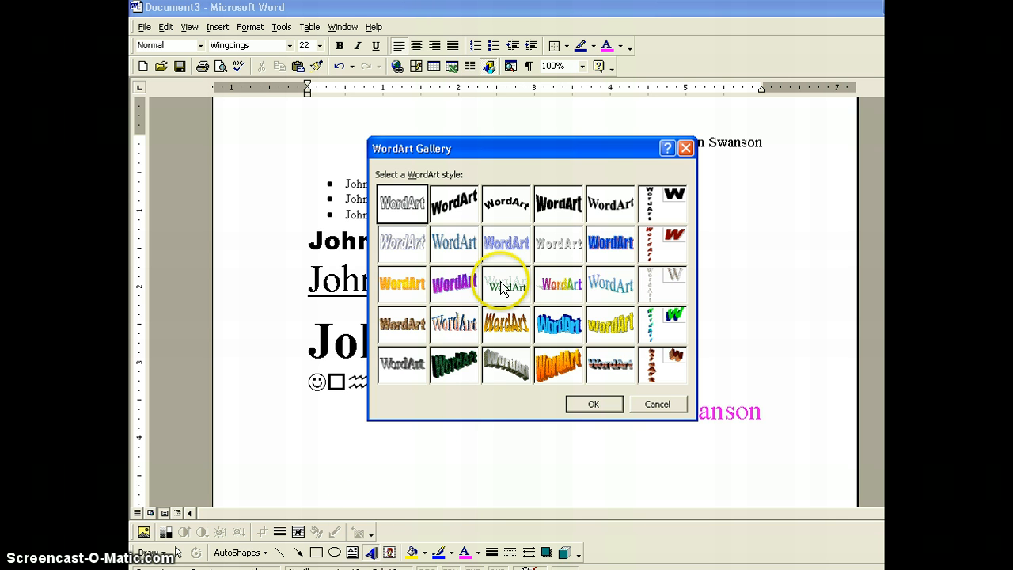
click(560, 334)
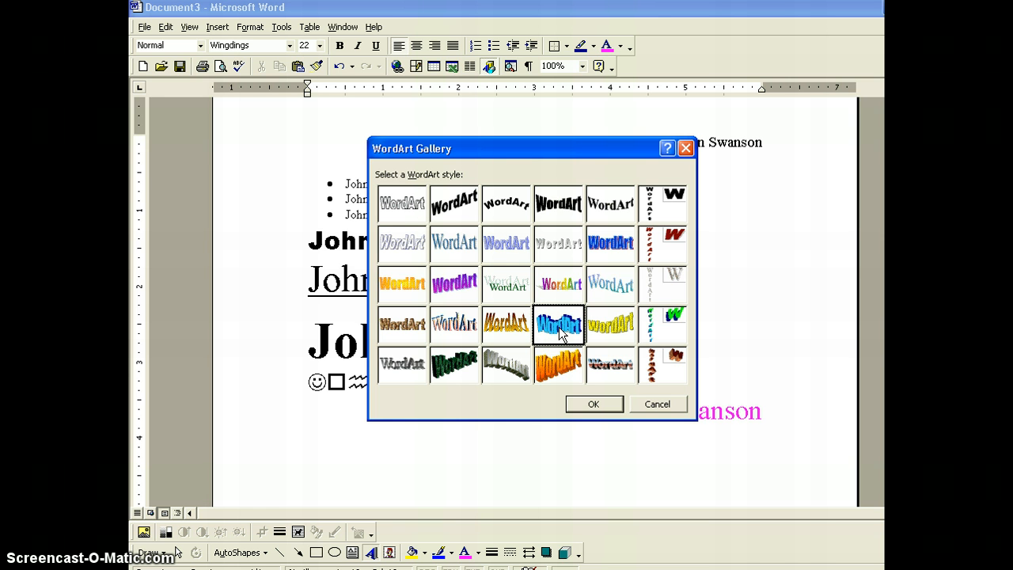
click(596, 405)
click(601, 407)
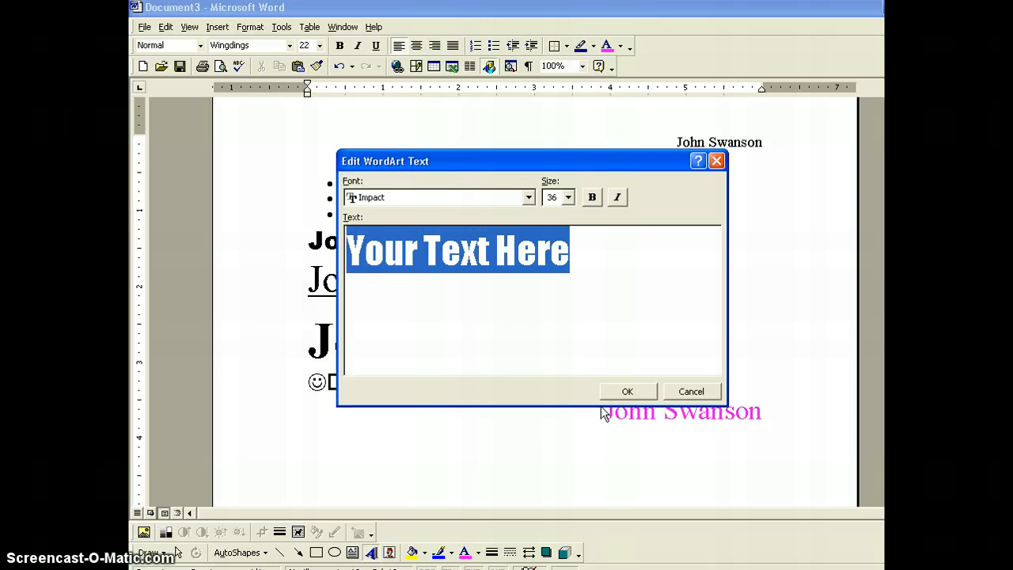
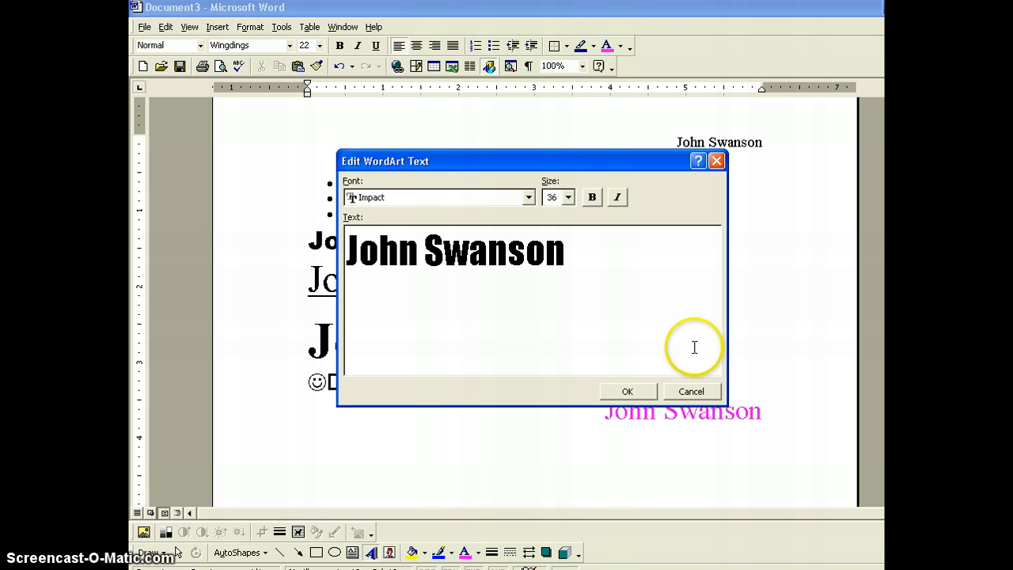
click(636, 391)
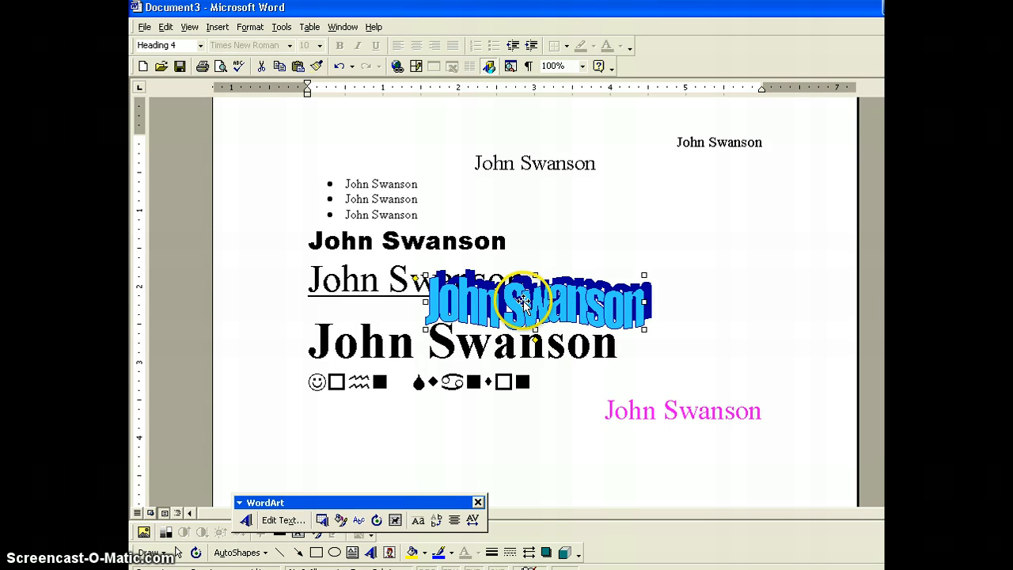
Drag the WordArt below the pink line near the page bottom, then start saving
drag(523, 301, 500, 466)
click(702, 468)
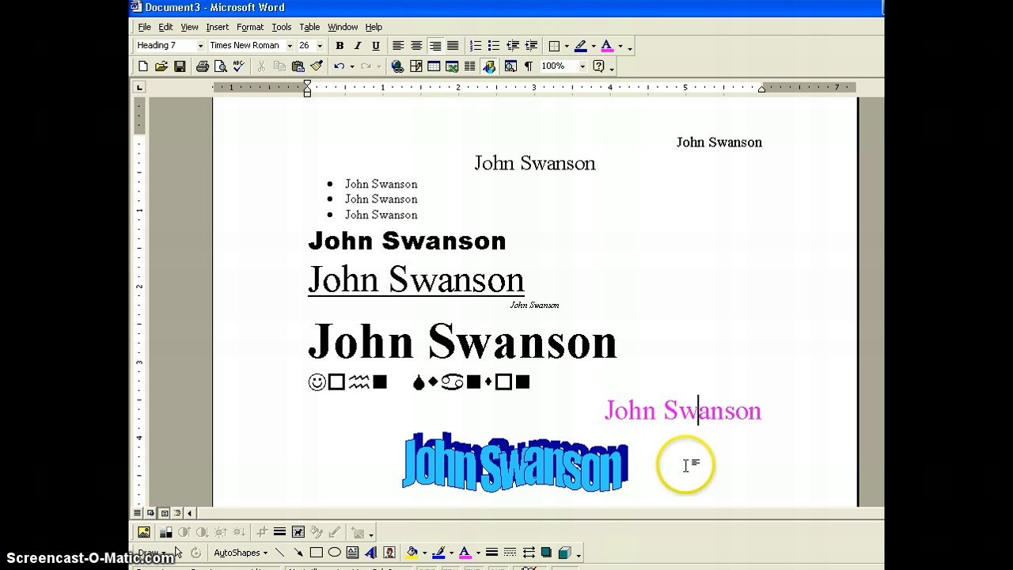
click(180, 68)
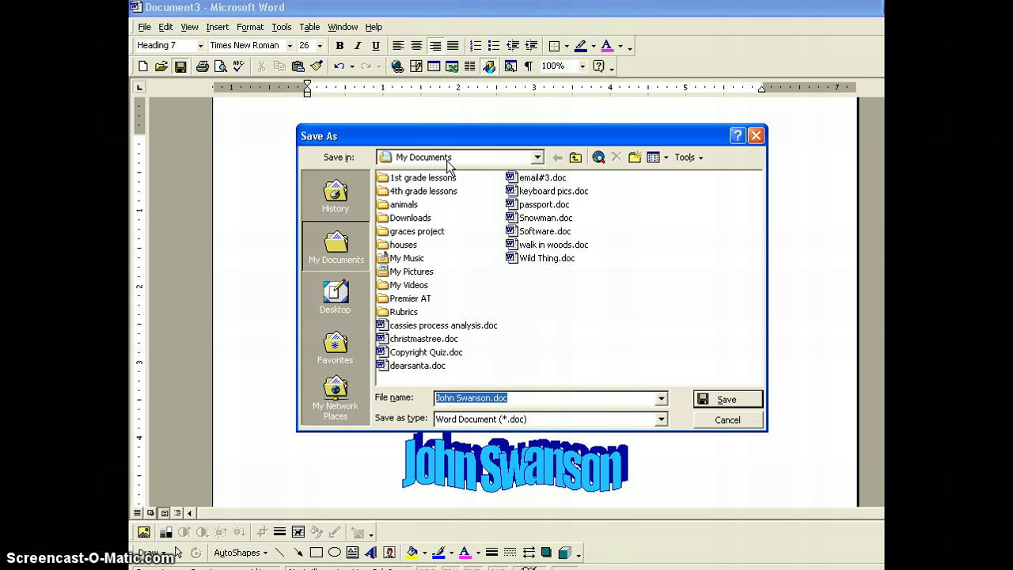
Save the document on Local Disk (C:) as a .doc named after the person
click(538, 157)
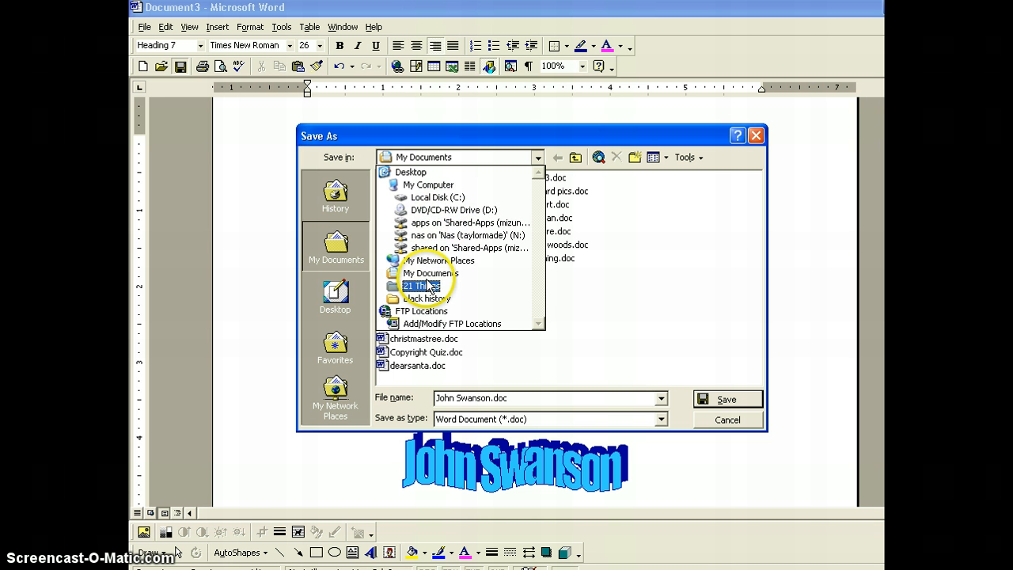
click(432, 197)
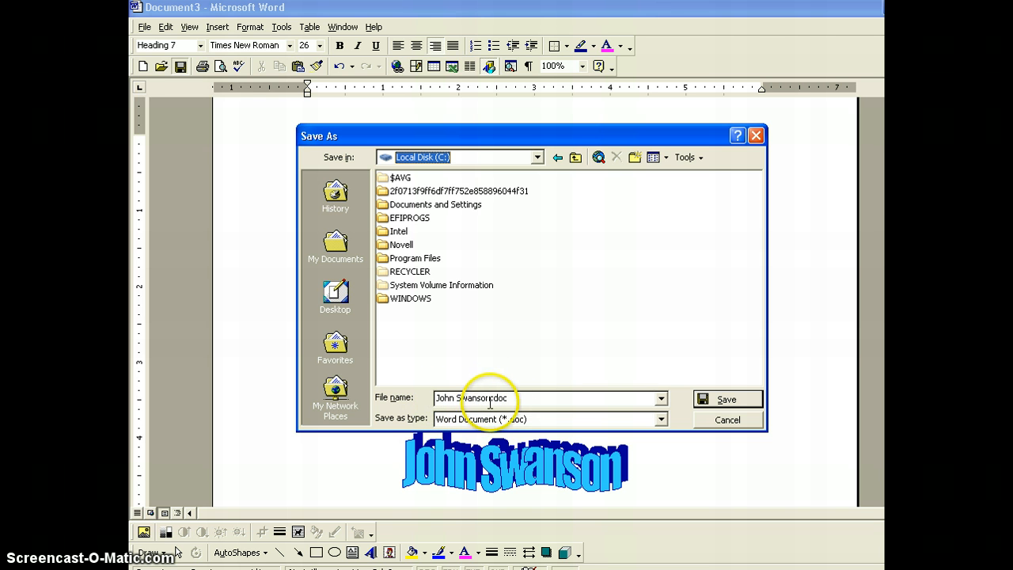
click(439, 407)
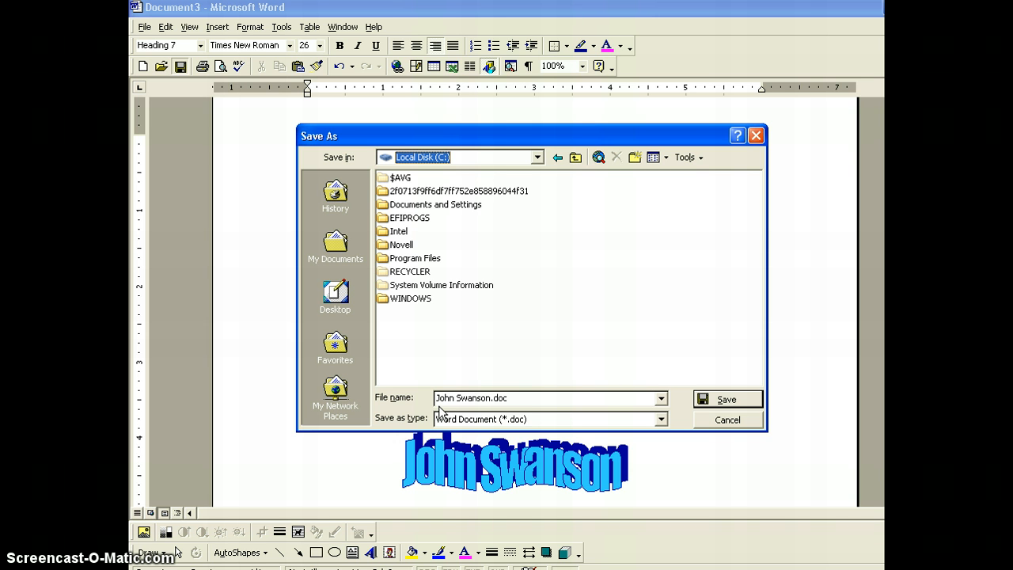
click(516, 396)
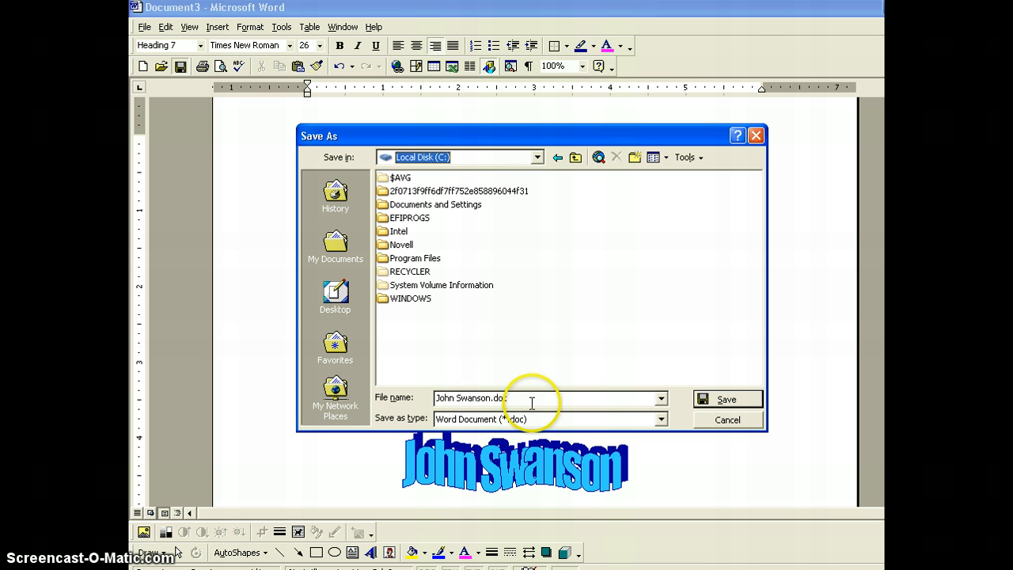
click(728, 398)
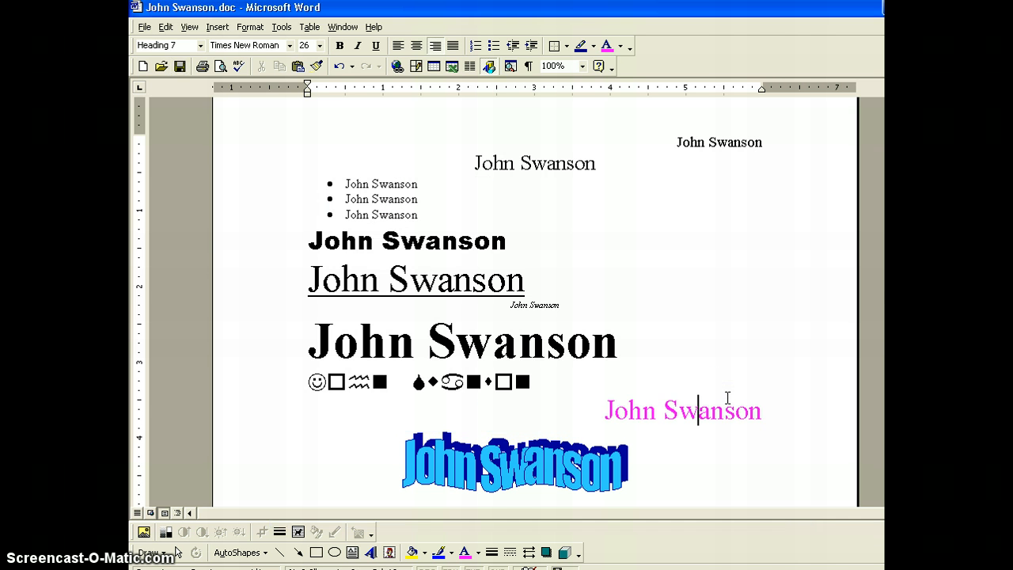